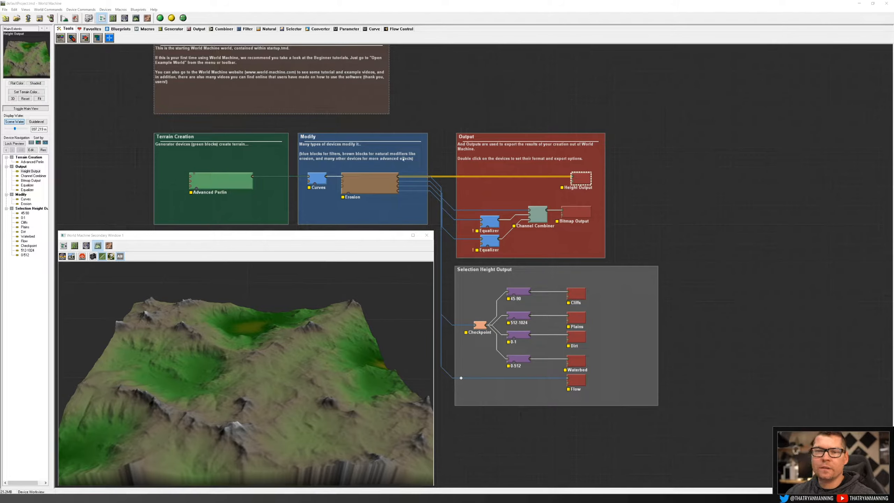
# Preview the terrain produced by the Advanced Perlin, Curves and Erosion devices in sequence.
pyautogui.click(239, 182)
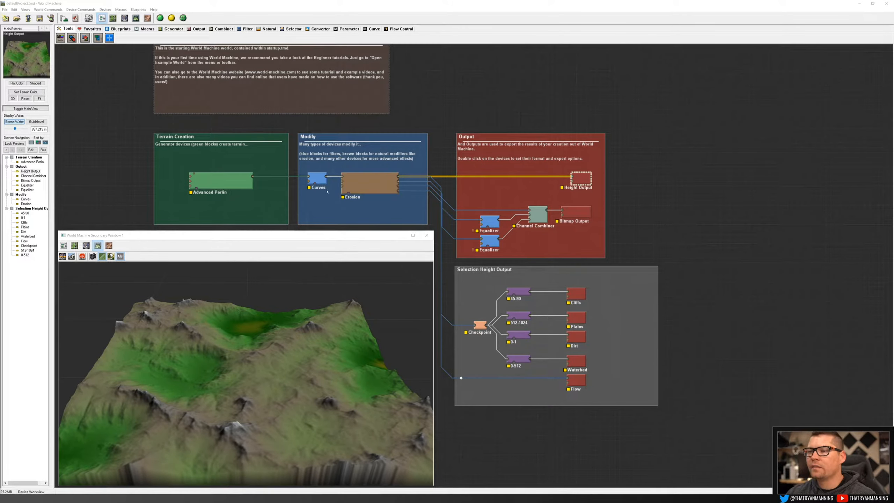
pyautogui.click(390, 179)
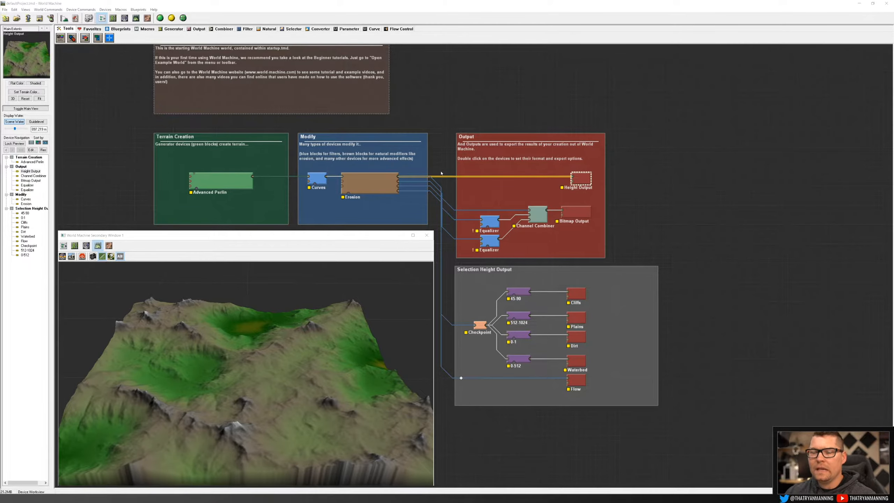
pyautogui.click(251, 178)
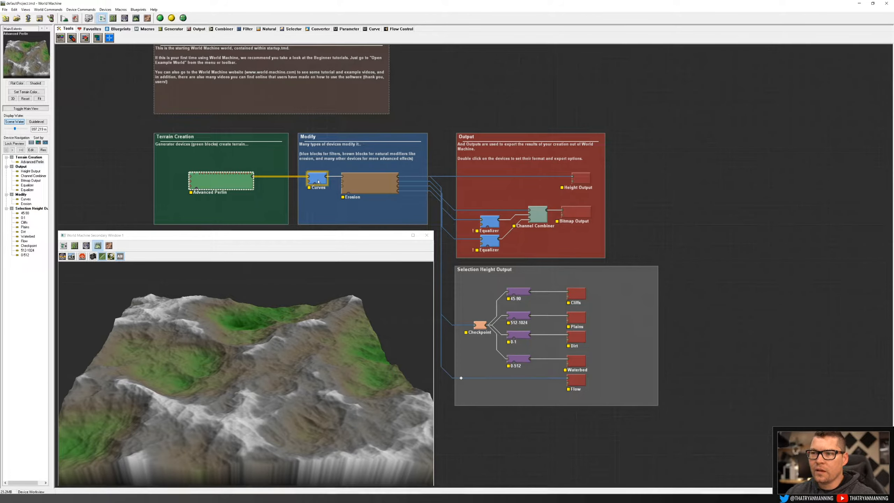
pyautogui.click(316, 178)
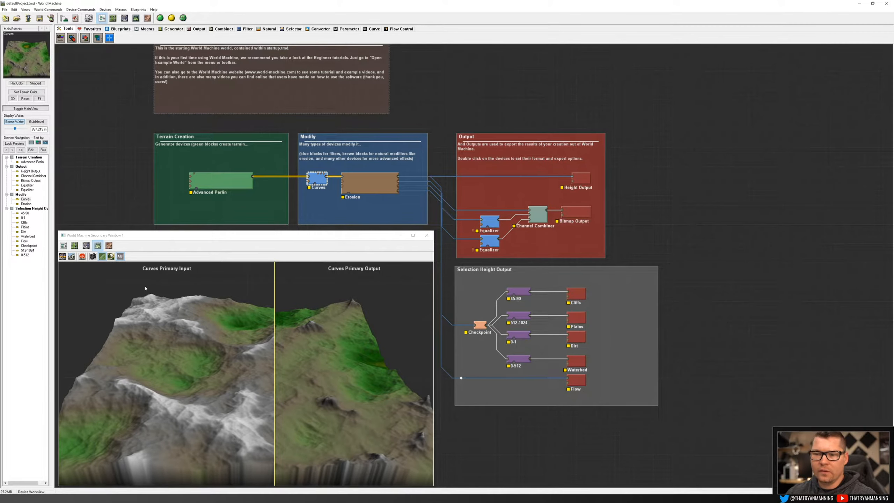
pyautogui.click(369, 186)
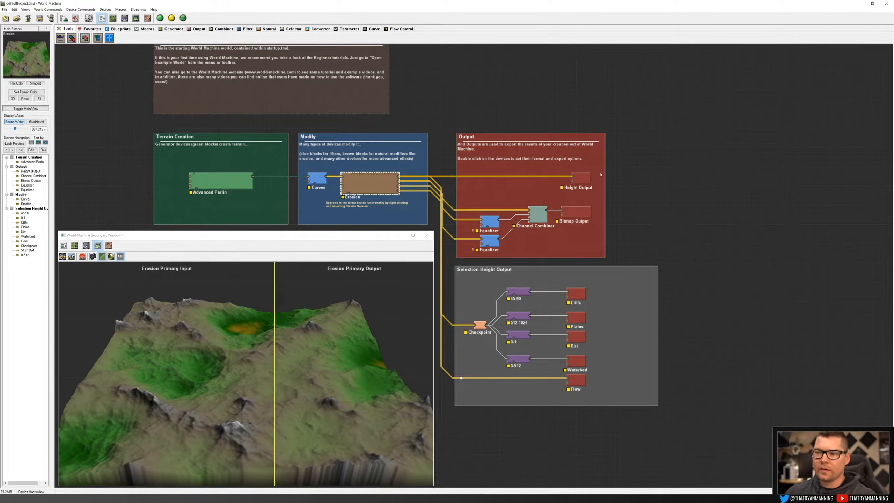
# Preview the Height Output device and review its export file name and format settings without changing them.
pyautogui.click(582, 178)
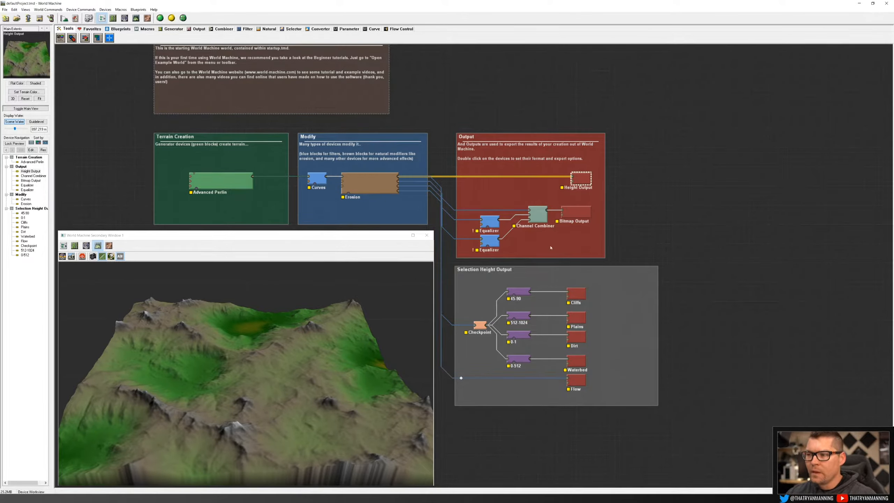
pyautogui.doubleClick(582, 180)
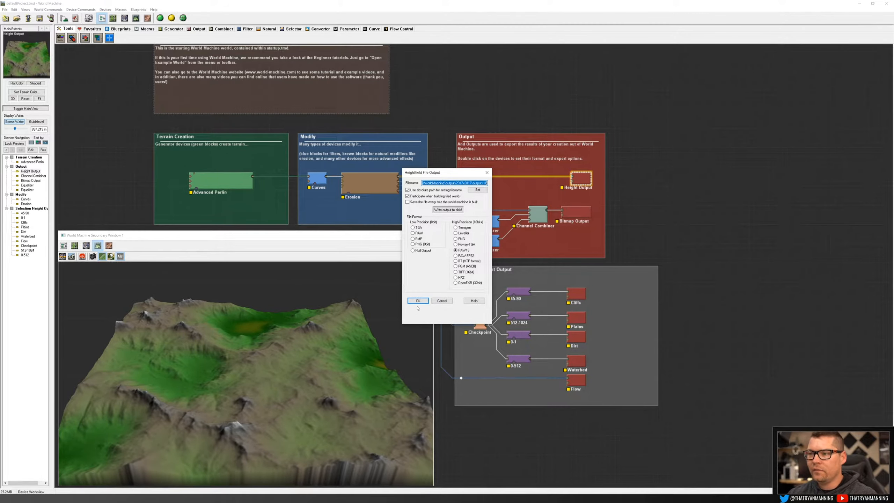
pyautogui.click(442, 301)
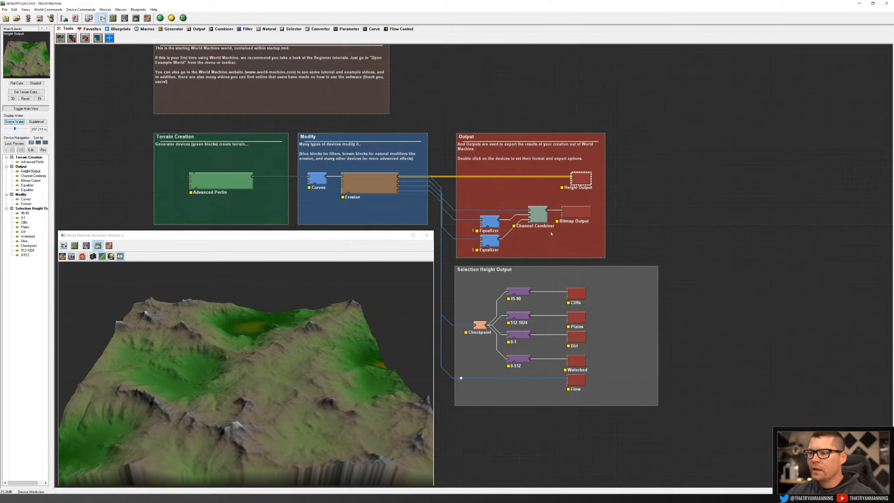
# Compare the Bitmap Output's combined colour mask with the separate Flow, Dirt and Cliffs masks.
pyautogui.click(576, 212)
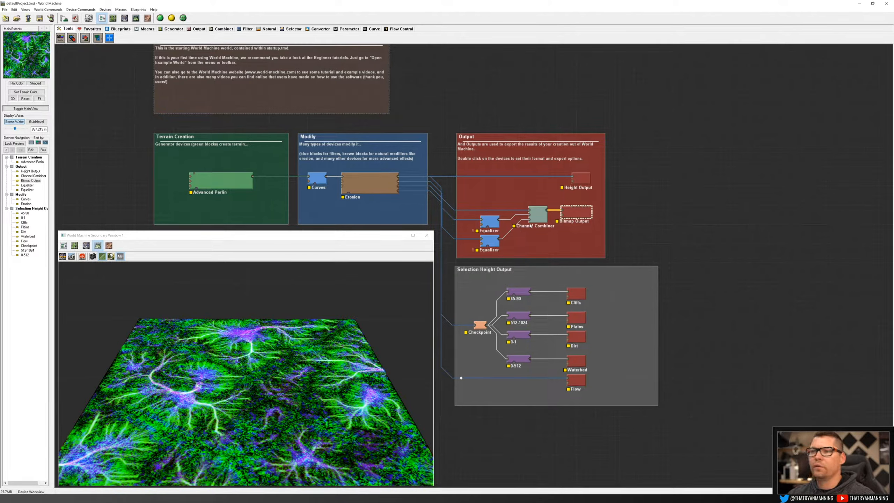
pyautogui.click(576, 380)
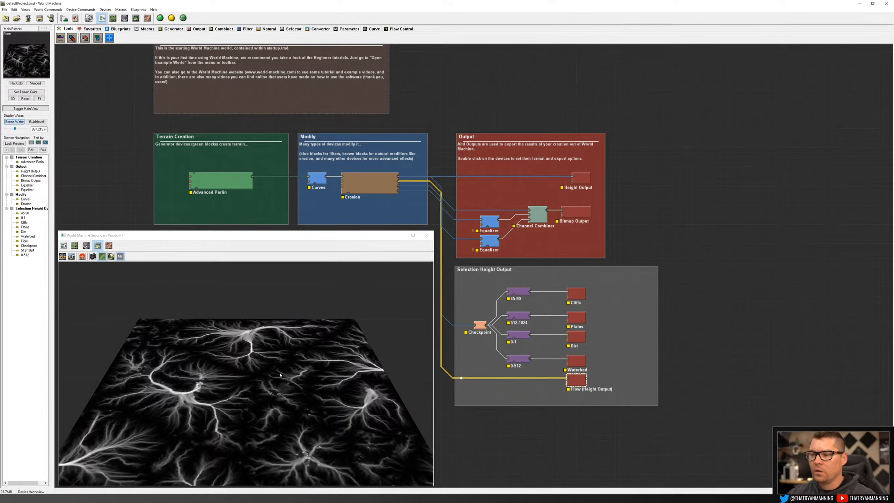
pyautogui.click(576, 337)
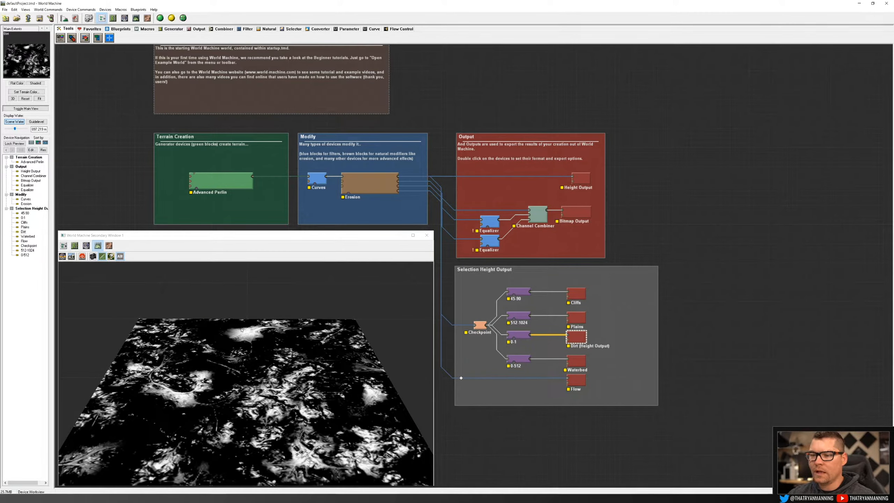
pyautogui.click(576, 293)
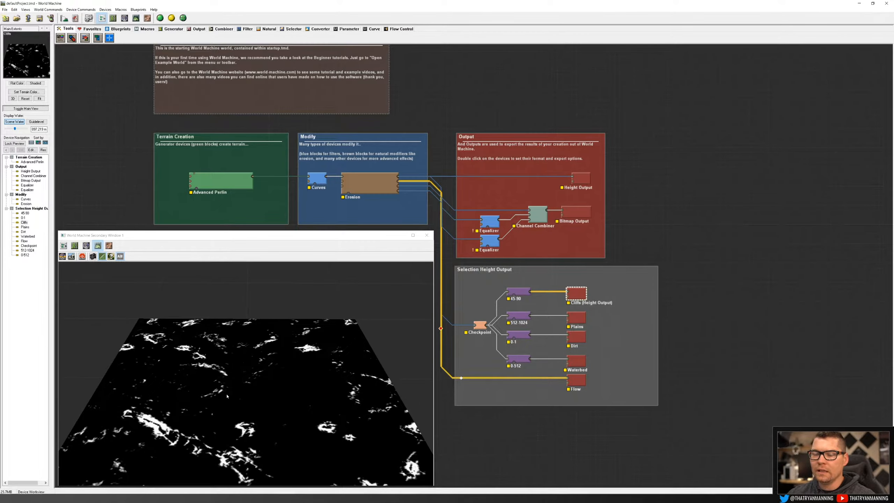
pyautogui.click(584, 214)
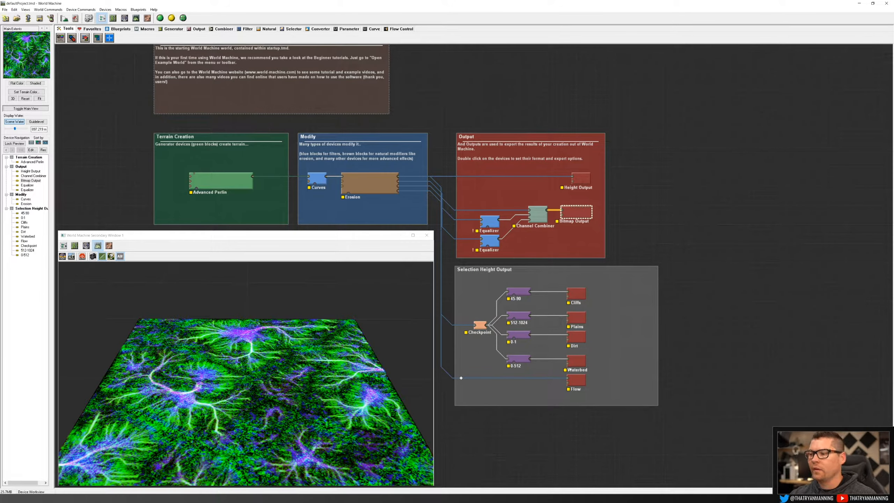
pyautogui.click(576, 380)
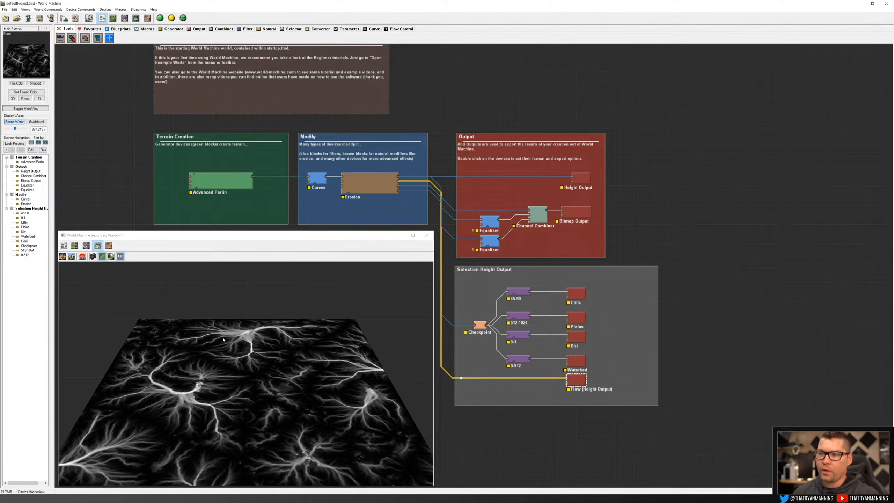
pyautogui.click(573, 217)
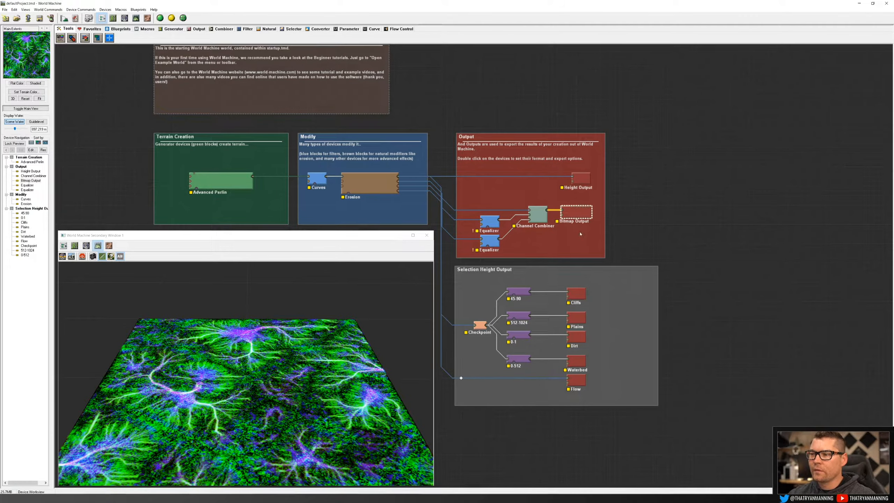
# Preview the Cliffs, Plains, Dirt, Waterbed and Flow masks in the Selection Height Output group one after another.
pyautogui.click(581, 294)
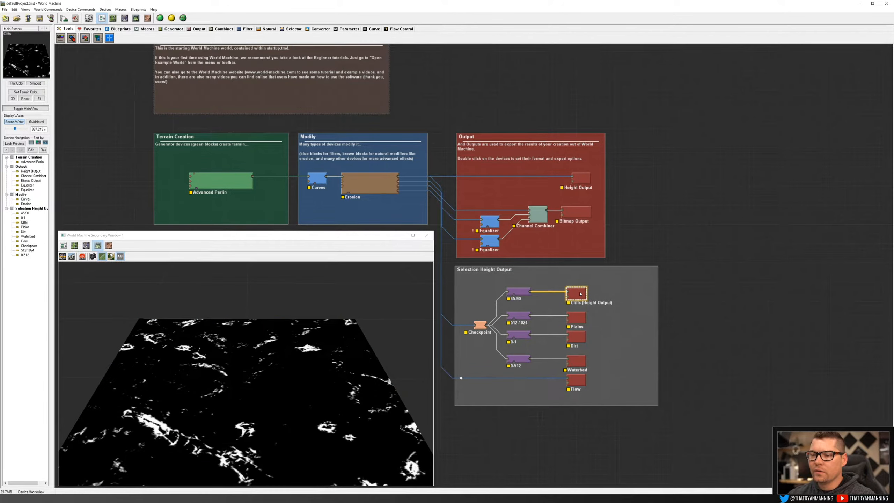
pyautogui.click(575, 318)
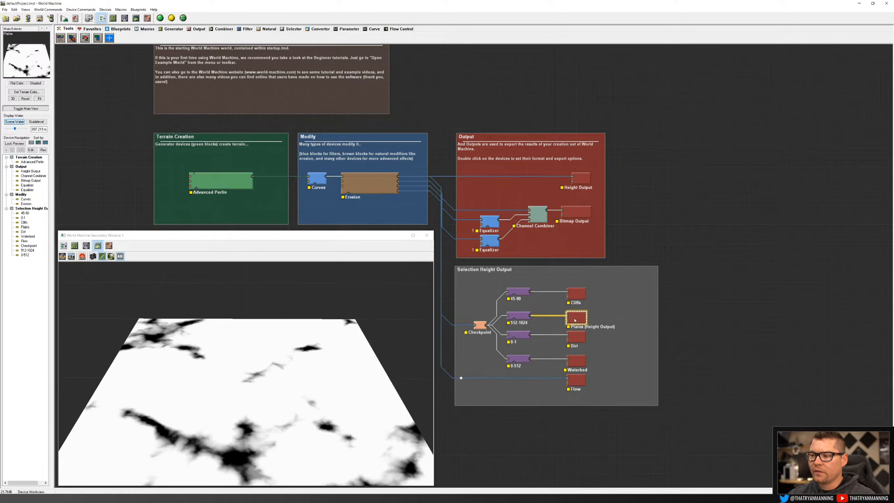
pyautogui.click(579, 339)
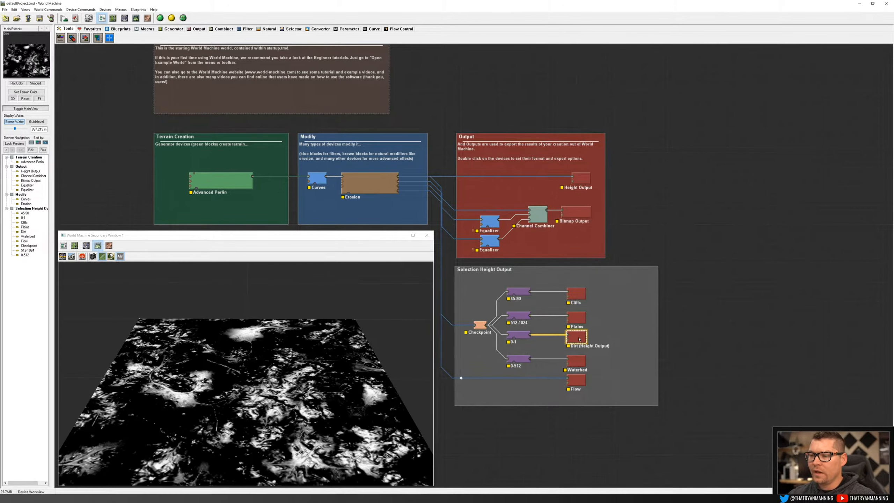
pyautogui.click(578, 360)
pyautogui.click(579, 381)
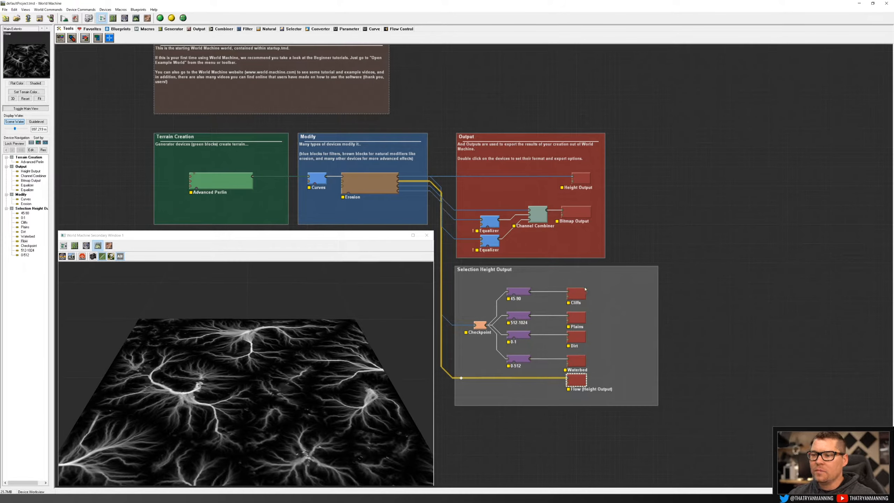
# Preview the Checkpoint device, then review the 45-90 slope selector's settings and its Cliffs mask.
pyautogui.click(480, 326)
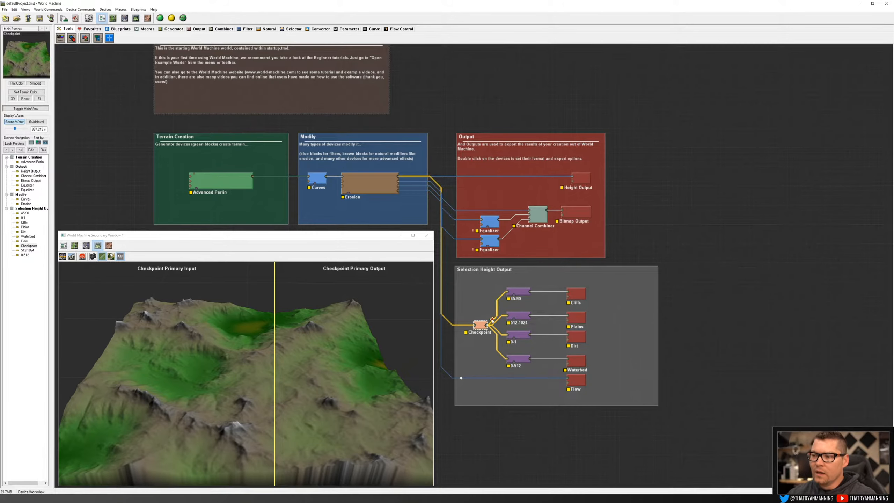
pyautogui.doubleClick(519, 291)
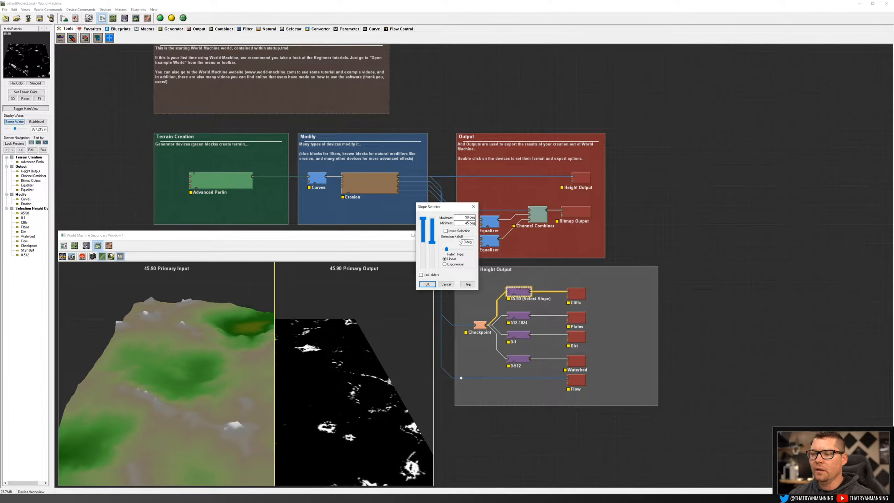
pyautogui.click(428, 284)
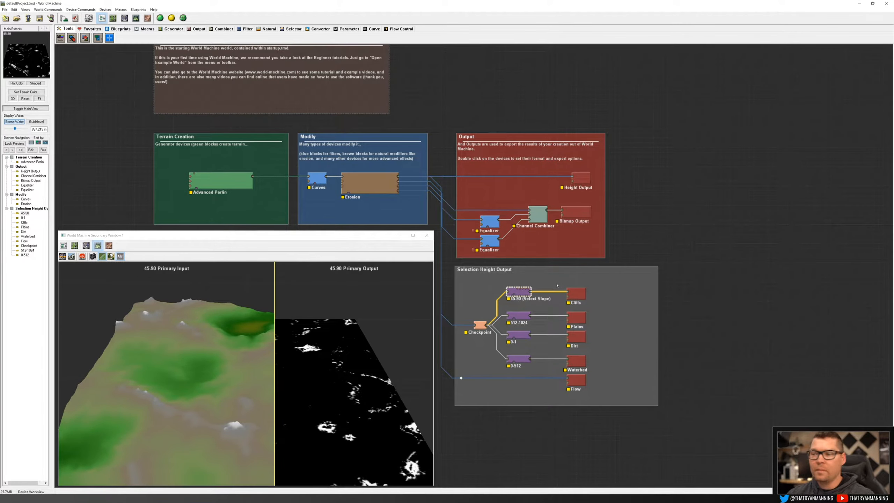
pyautogui.click(580, 293)
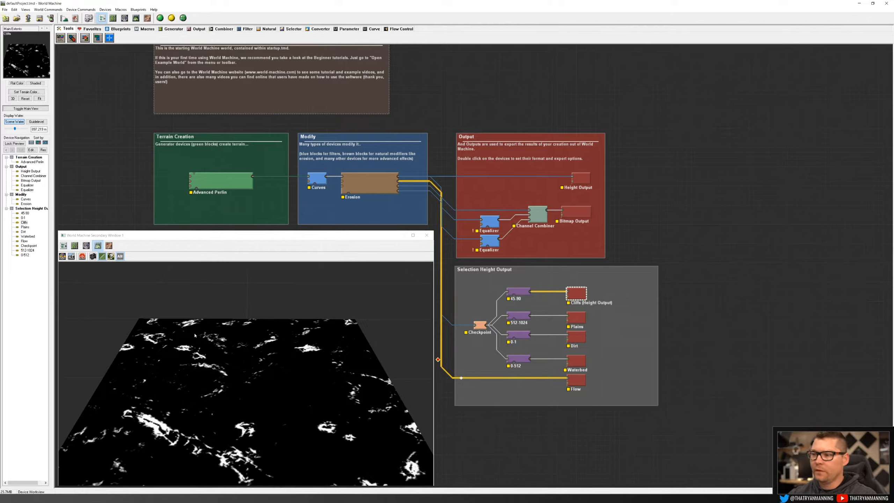
# Review the 512-1024 height selector's settings and compare its Plains mask with the Height Output terrain.
pyautogui.doubleClick(519, 316)
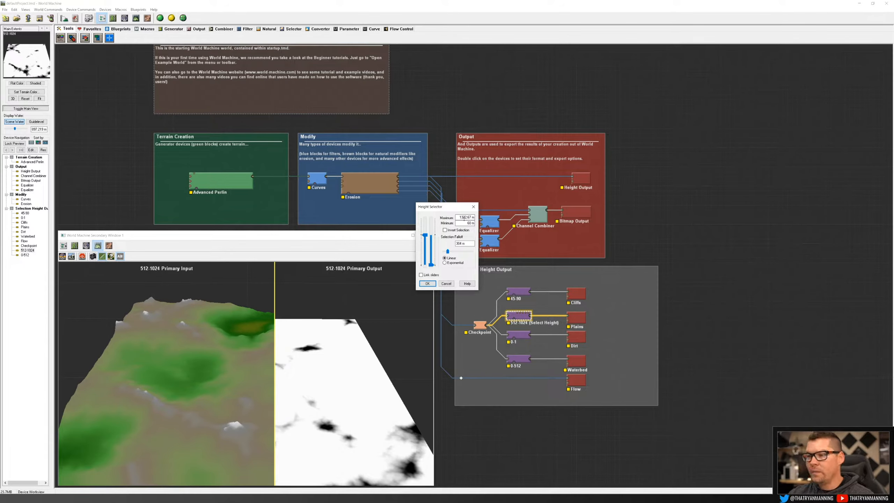
pyautogui.click(473, 208)
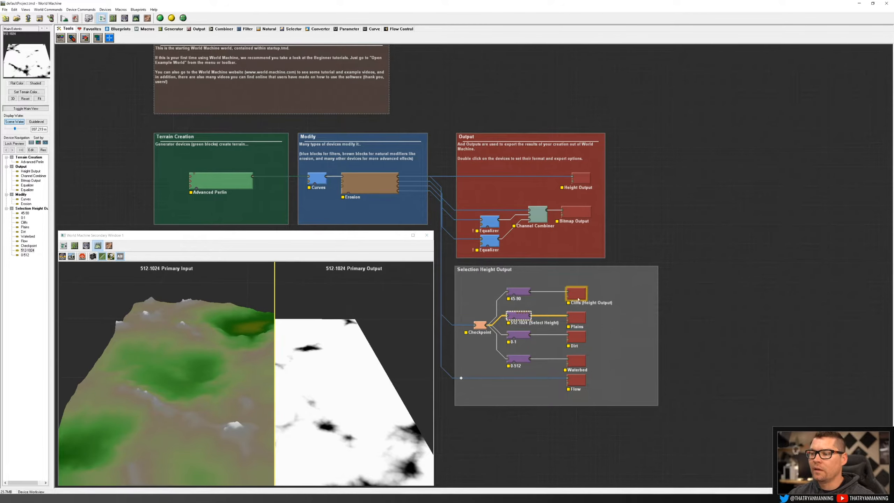
pyautogui.click(576, 317)
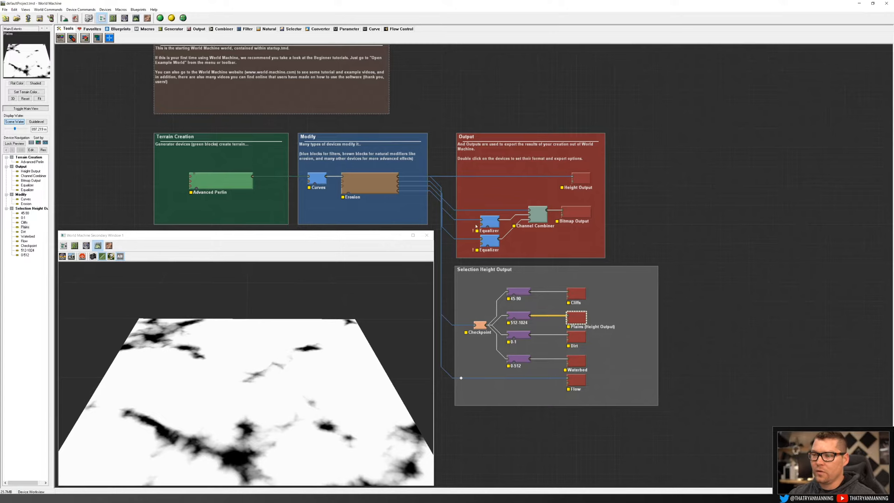
pyautogui.click(581, 178)
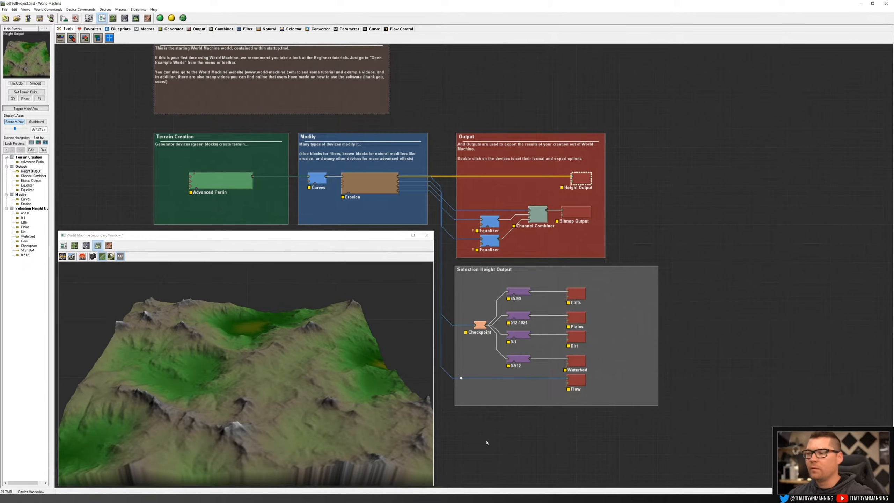
# Review the 0-1 slope selector's settings without changing them and preview its Dirt mask.
pyautogui.click(517, 335)
pyautogui.doubleClick(515, 338)
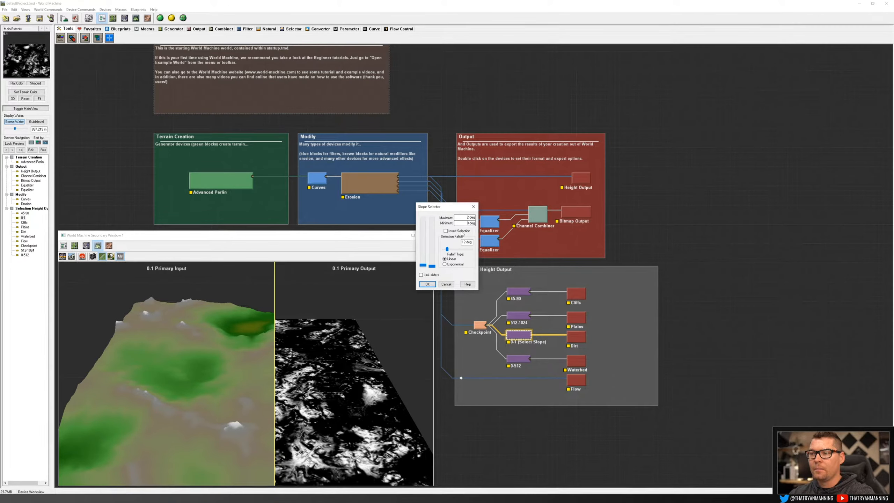
pyautogui.click(446, 284)
pyautogui.click(575, 338)
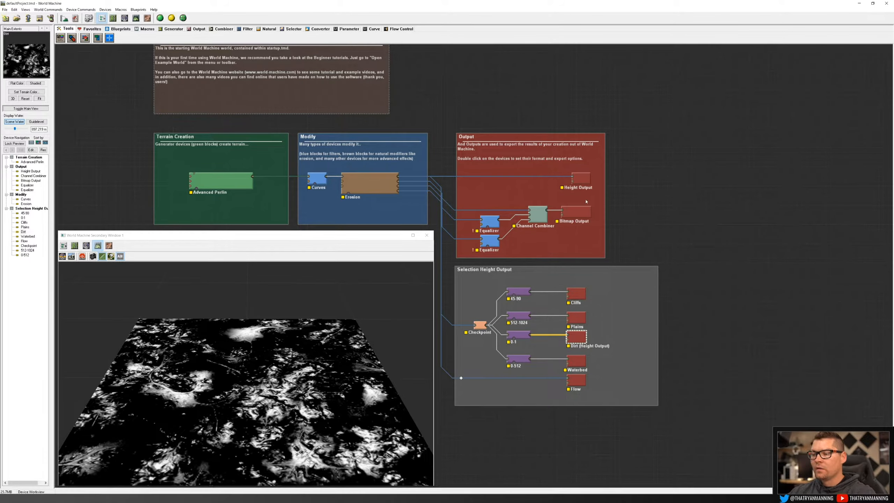
# Show the Height Output terrain in the preview and build the whole world.
pyautogui.click(581, 178)
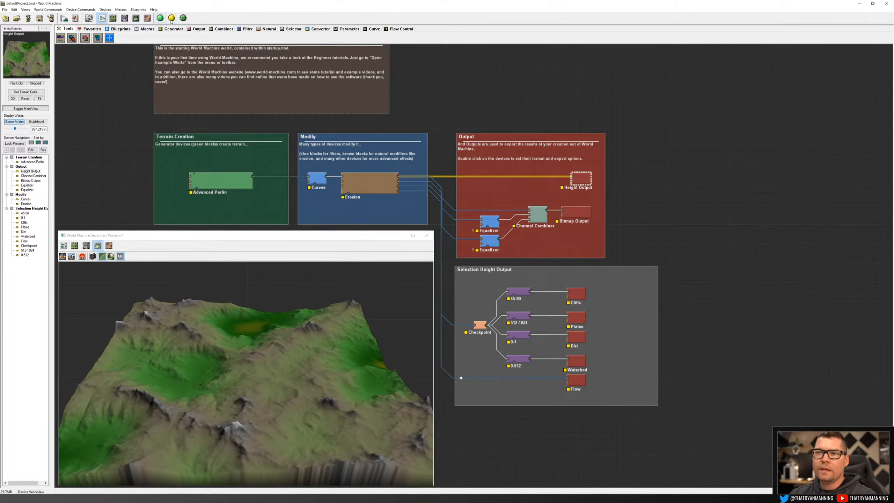
pyautogui.click(160, 17)
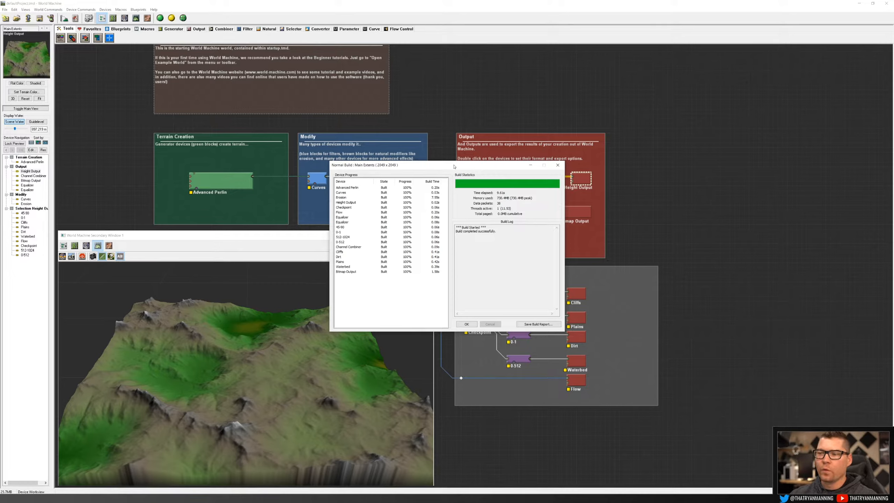
pyautogui.click(467, 324)
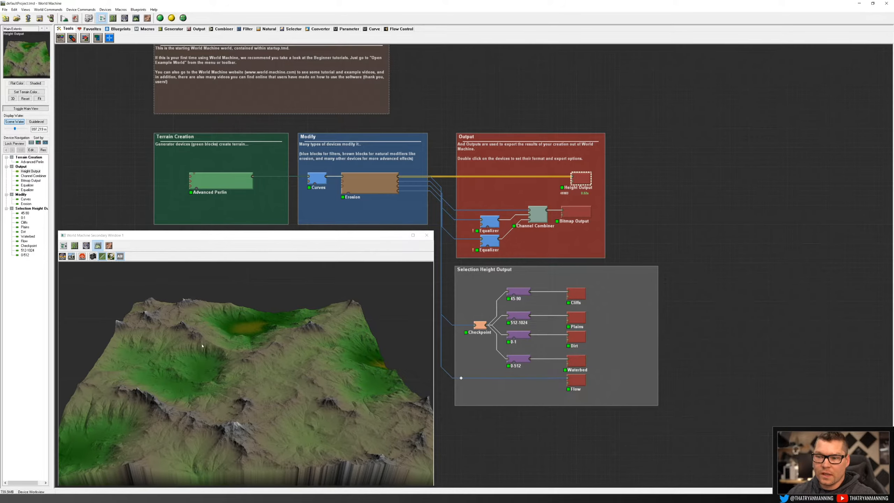
# Set the Main Extents normal build resolution to 2048 x 2048 in the project world parameters, with the +1 option turned off.
pyautogui.click(55, 9)
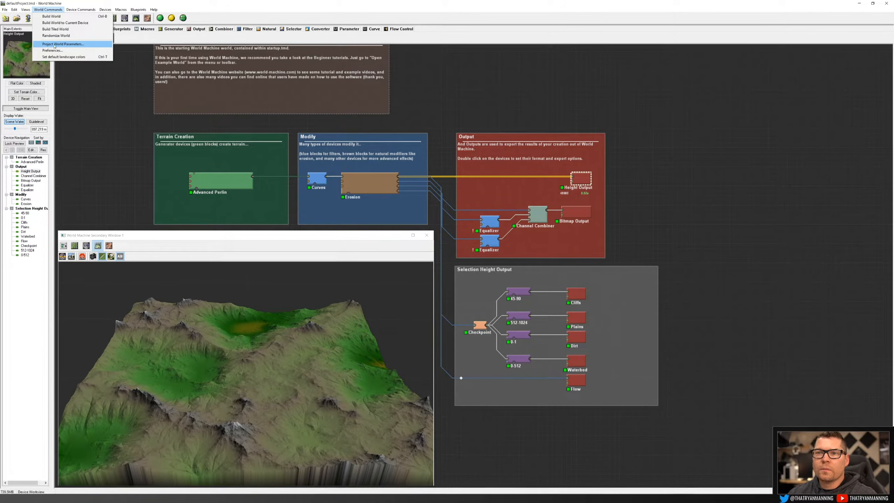
pyautogui.click(54, 44)
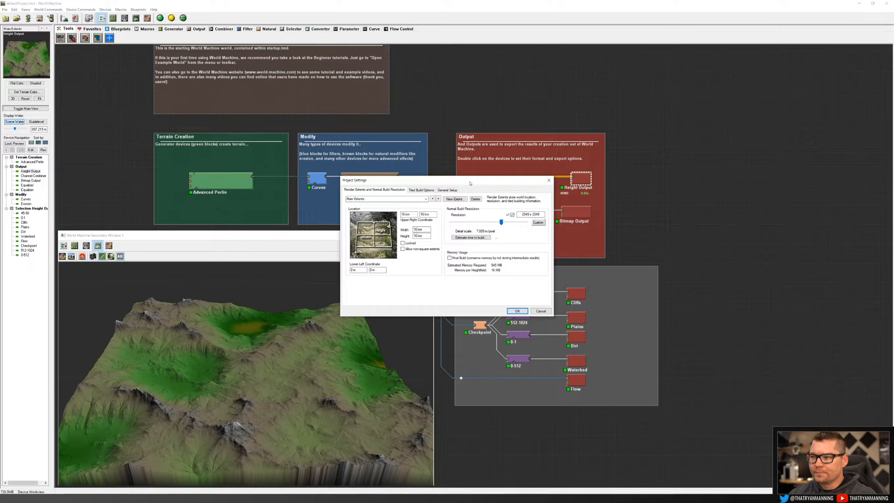
pyautogui.moveTo(471, 182); pyautogui.dragTo(426, 182)
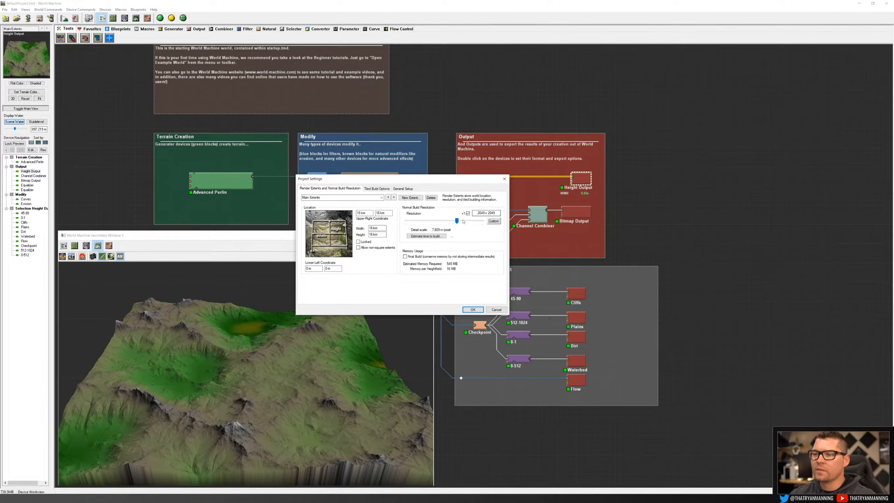
pyautogui.moveTo(457, 221); pyautogui.dragTo(439, 222)
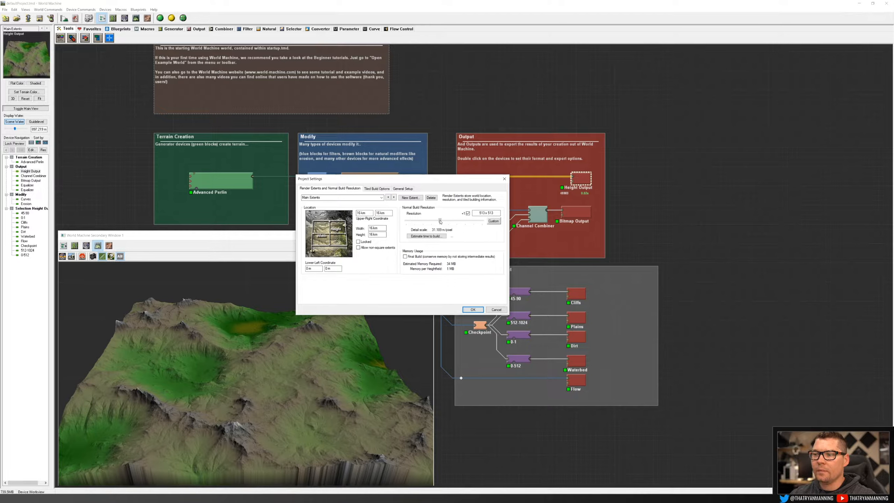
pyautogui.moveTo(440, 222); pyautogui.dragTo(457, 220)
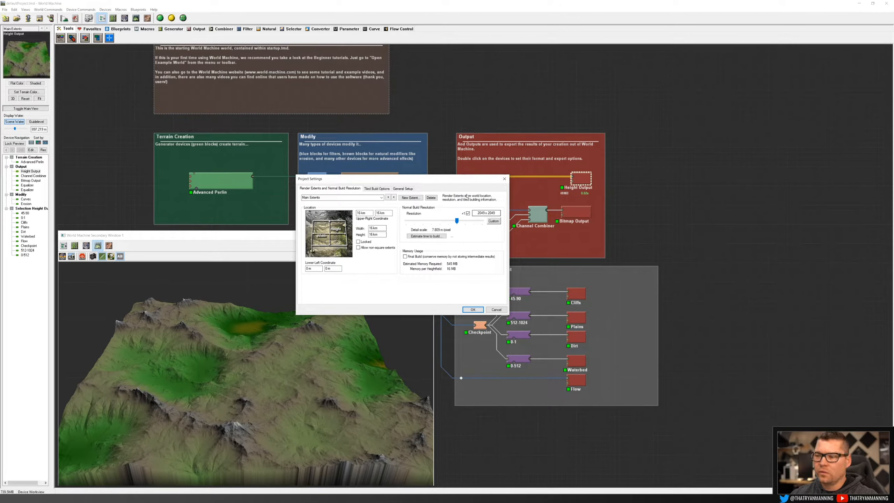
pyautogui.click(468, 213)
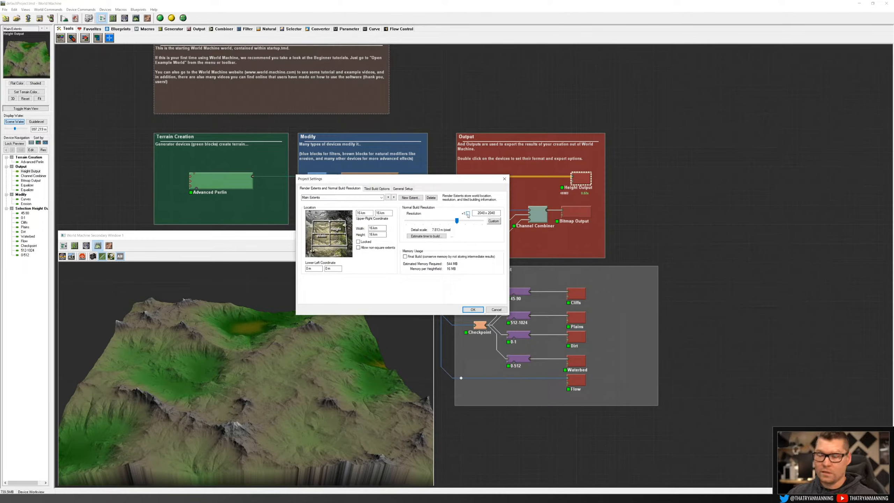
pyautogui.moveTo(459, 221)
pyautogui.mouseDown()
pyautogui.moveTo(450, 221)
pyautogui.moveTo(461, 222)
pyautogui.mouseUp()
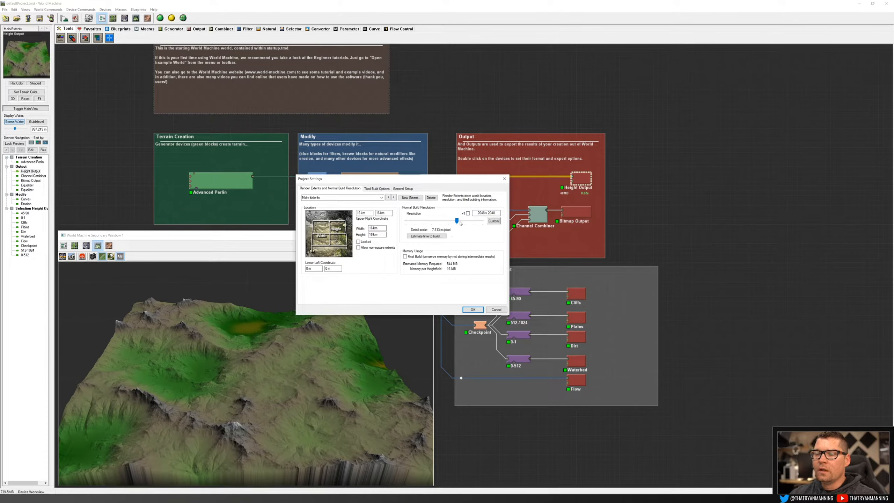
pyautogui.click(467, 309)
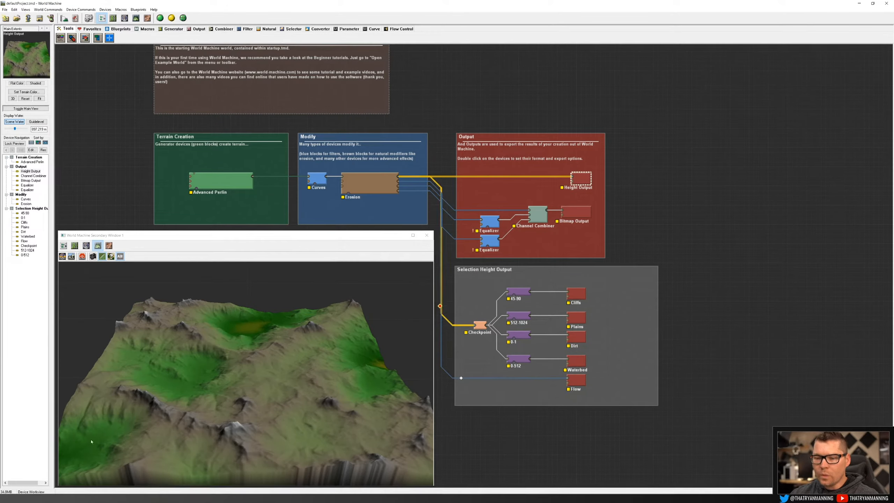
# Consult the Recommended Landscape Sizes table in the browser's Unreal Landscape Technical Guide and return to World Machine.
pyautogui.moveTo(44, 499)
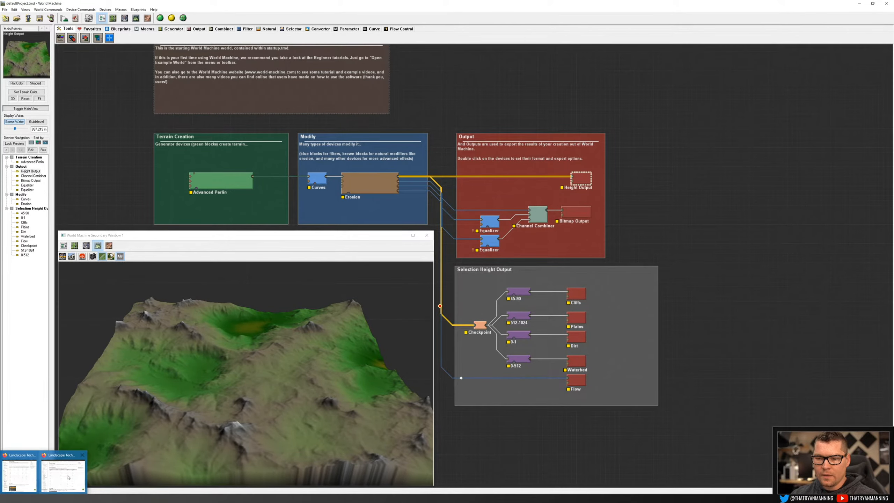
pyautogui.click(65, 474)
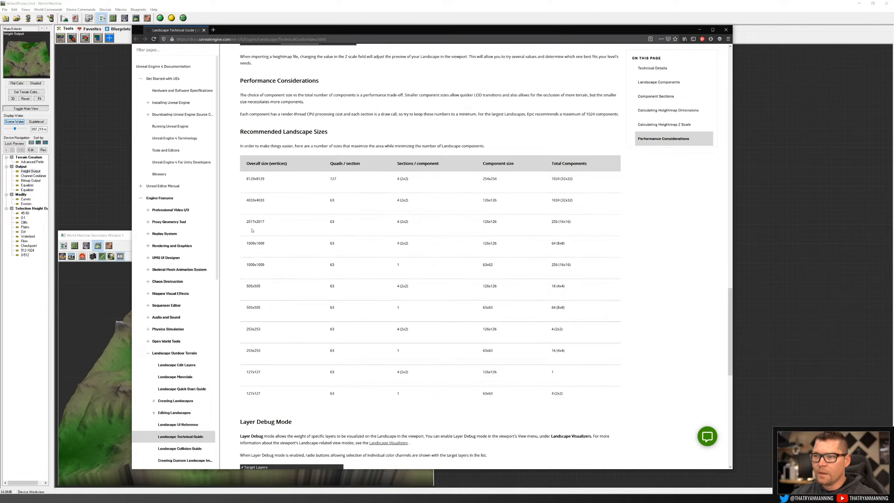
pyautogui.moveTo(246, 180); pyautogui.dragTo(257, 181)
pyautogui.click(266, 181)
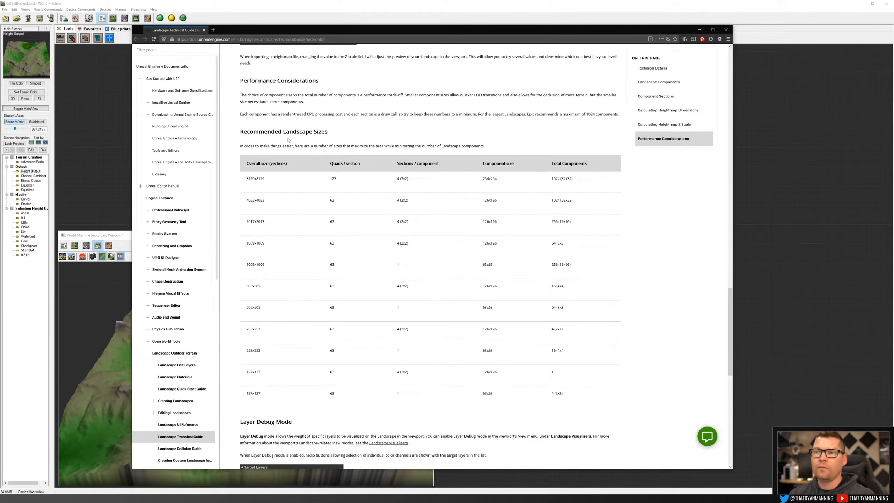
pyautogui.click(320, 3)
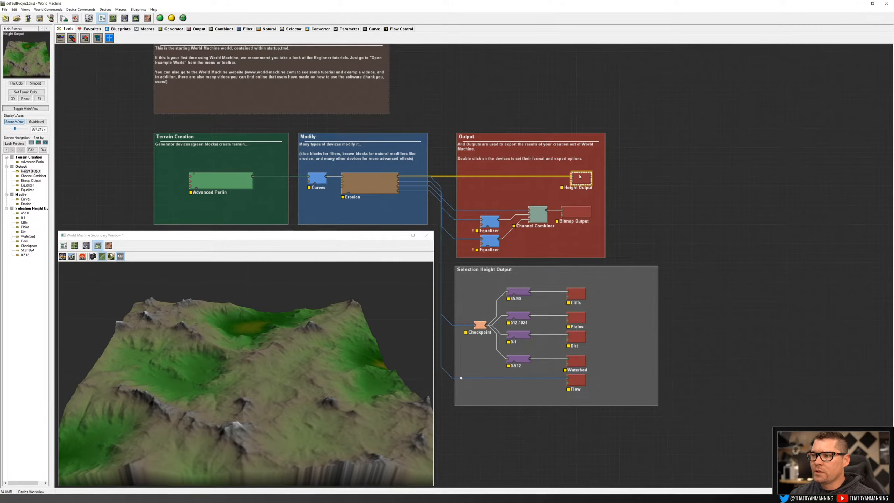
# Give the project's Main Extents a custom build resolution of 2017 x 2017.
pyautogui.click(48, 10)
pyautogui.click(58, 43)
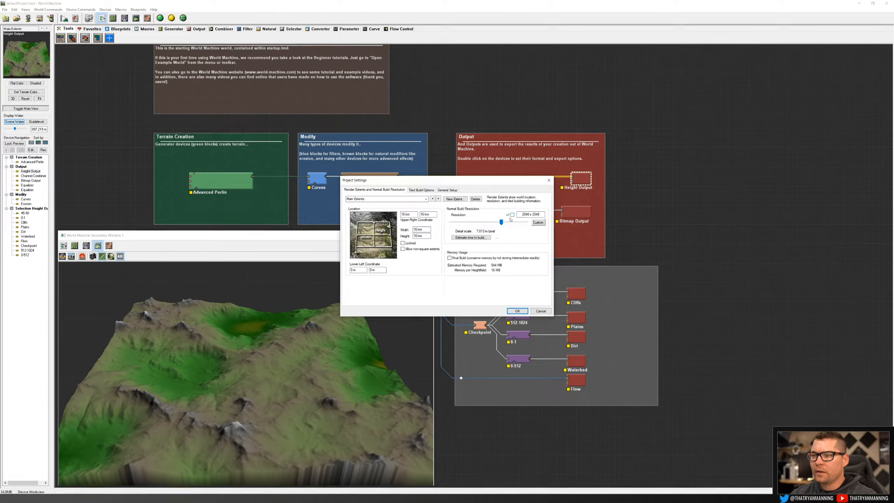
pyautogui.click(538, 222)
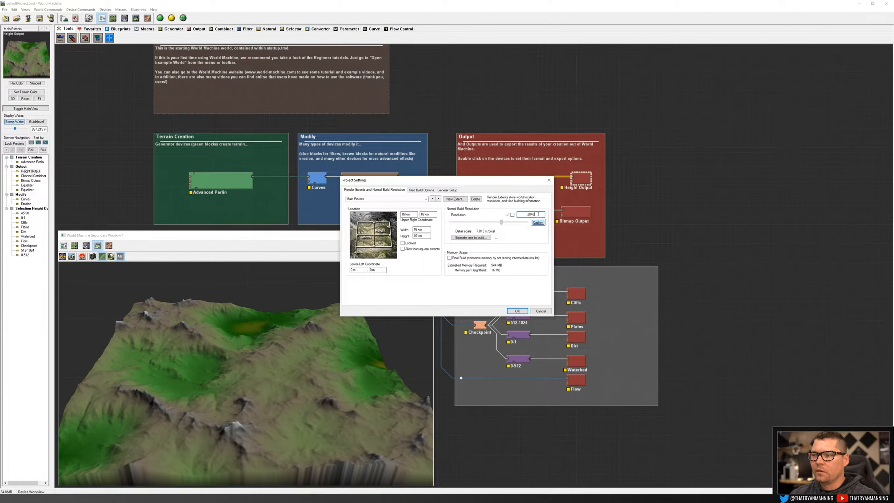
pyautogui.moveTo(539, 214); pyautogui.dragTo(526, 212)
pyautogui.write('2017')
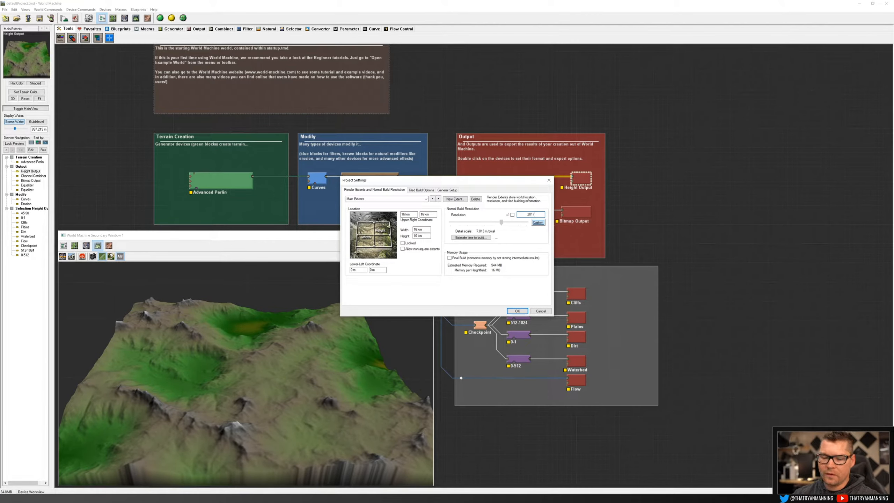
pyautogui.press('Tab')
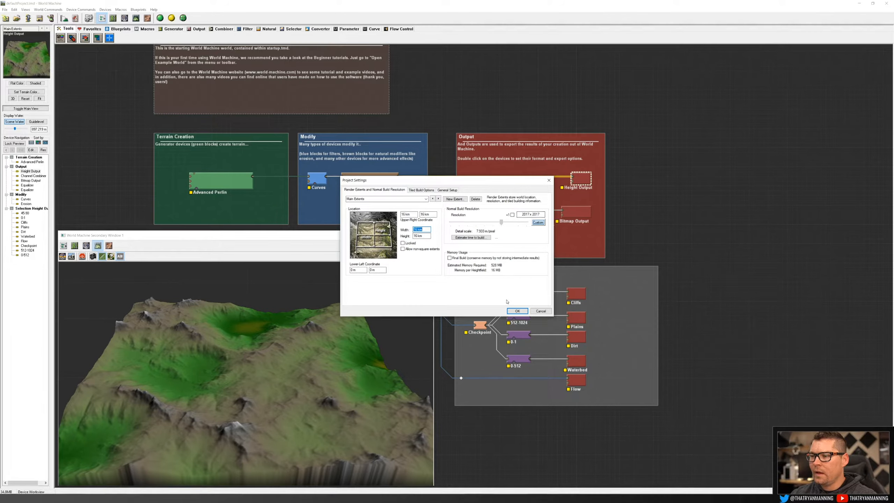
pyautogui.click(517, 311)
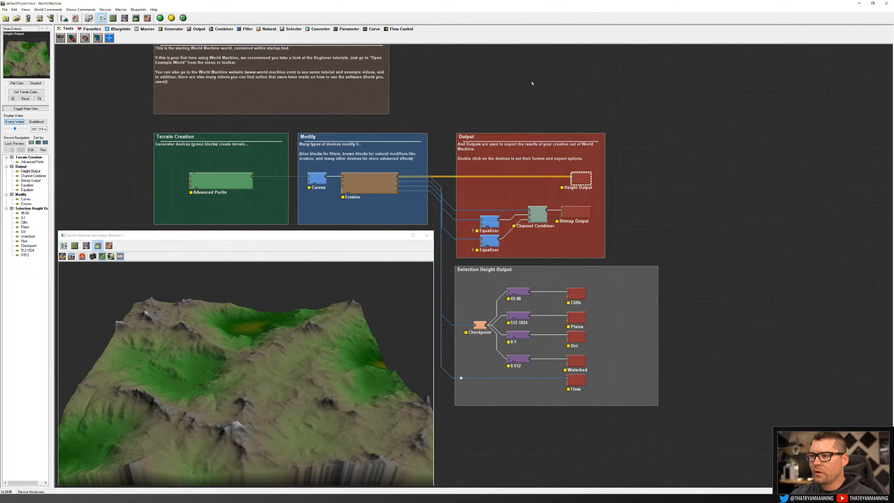
# Build the whole world and check the mask and heightmap files in the 2017x2017 output folder.
pyautogui.click(160, 18)
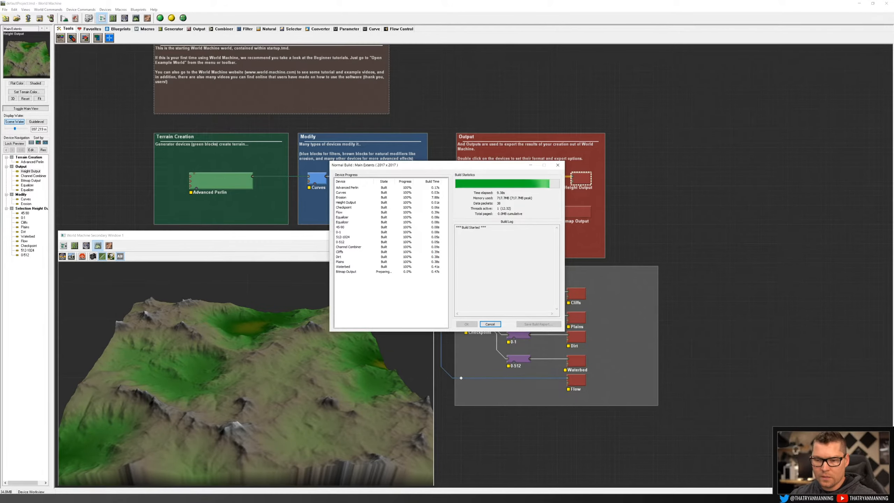
pyautogui.moveTo(67, 470)
pyautogui.click(25, 474)
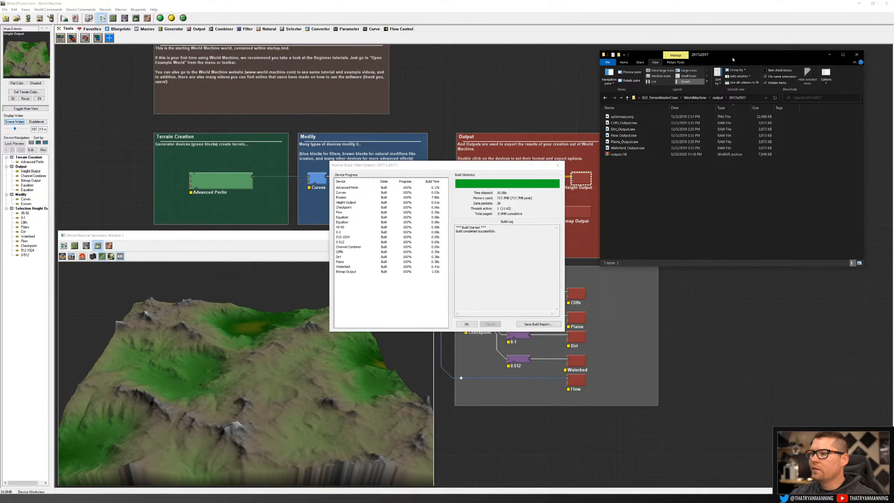
pyautogui.moveTo(733, 59); pyautogui.dragTo(740, 115)
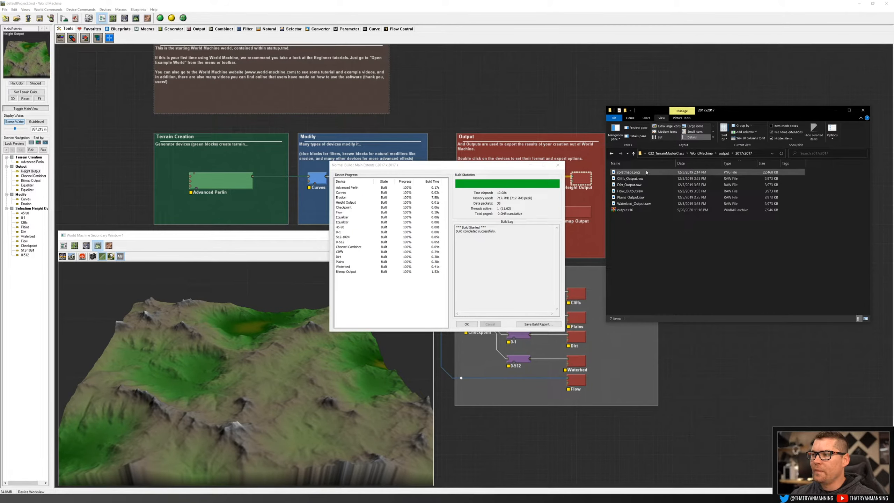
pyautogui.click(637, 179)
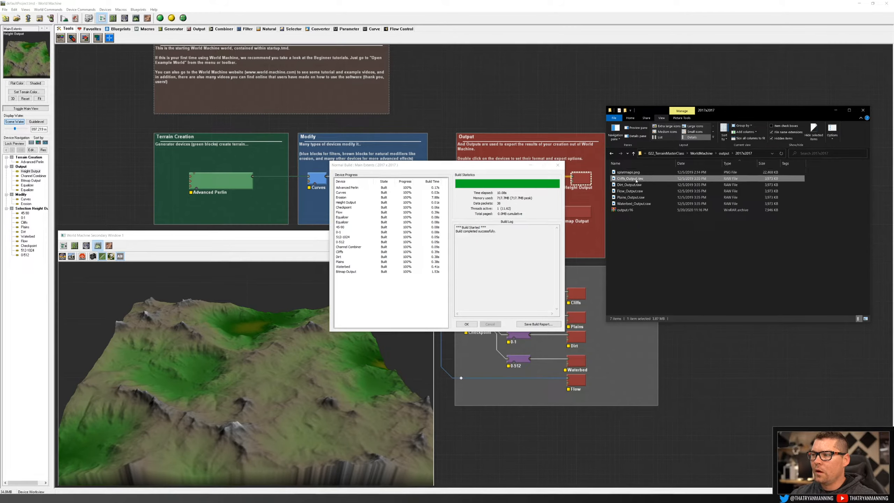
pyautogui.click(637, 204)
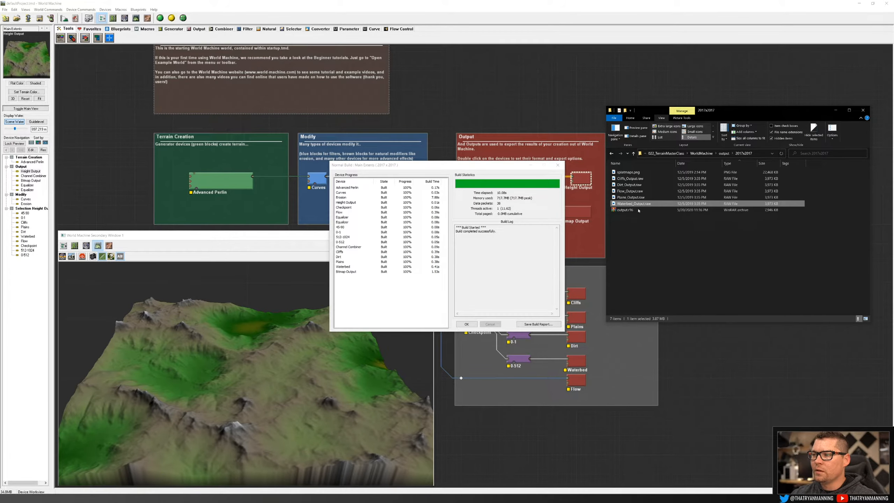
pyautogui.click(639, 210)
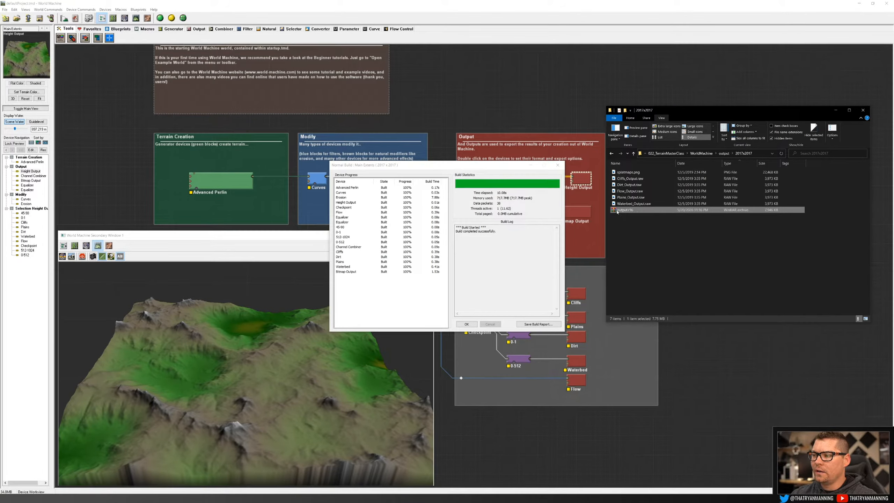
pyautogui.click(467, 324)
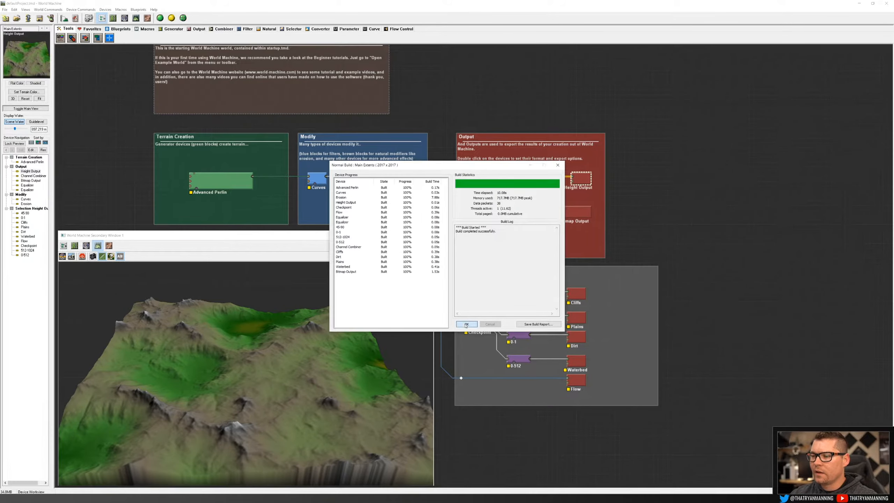
# Compare the file format settings of the Cliffs output with those of the Height Output without changing them.
pyautogui.doubleClick(577, 295)
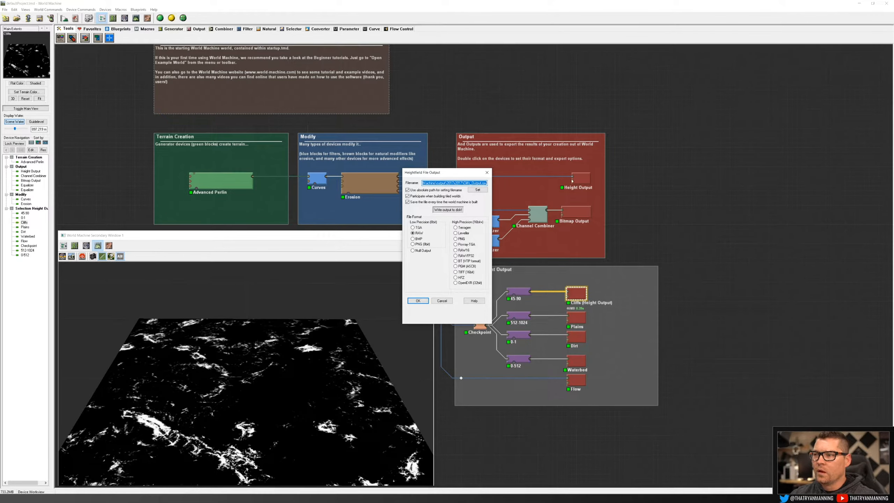
pyautogui.click(487, 172)
pyautogui.click(589, 186)
pyautogui.doubleClick(592, 188)
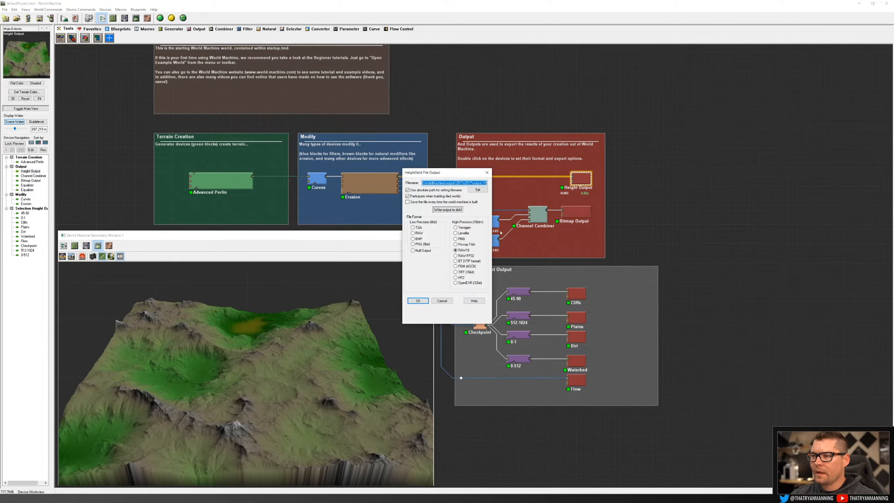
pyautogui.click(449, 298)
pyautogui.click(573, 294)
pyautogui.doubleClick(572, 294)
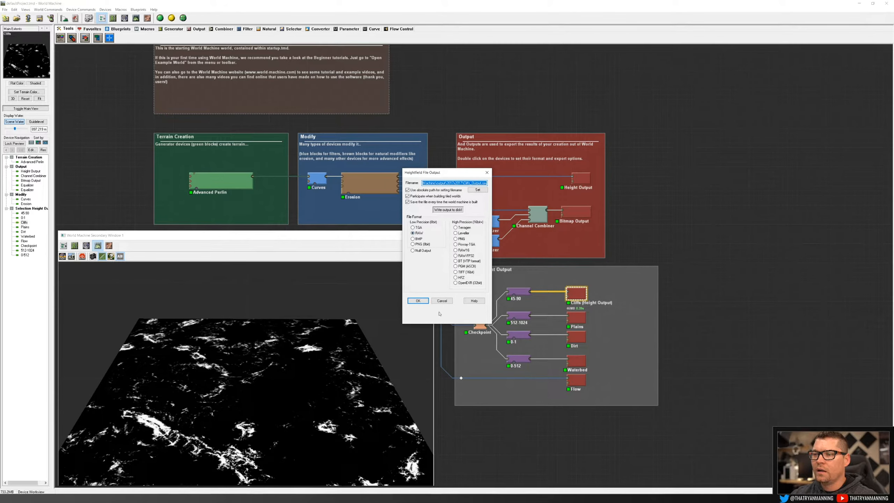
pyautogui.click(442, 300)
pyautogui.click(581, 178)
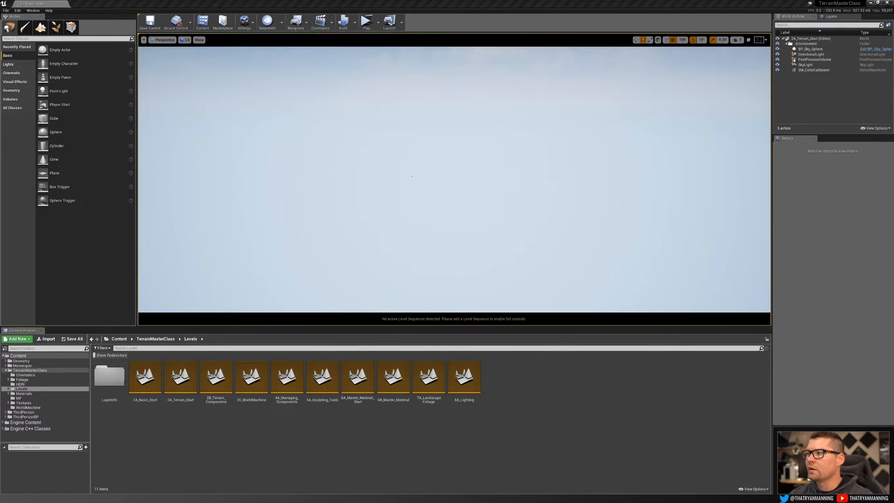
# Switch to Unreal Editor and look at the DirectionalLight's details in the terrain start level.
pyautogui.click(805, 65)
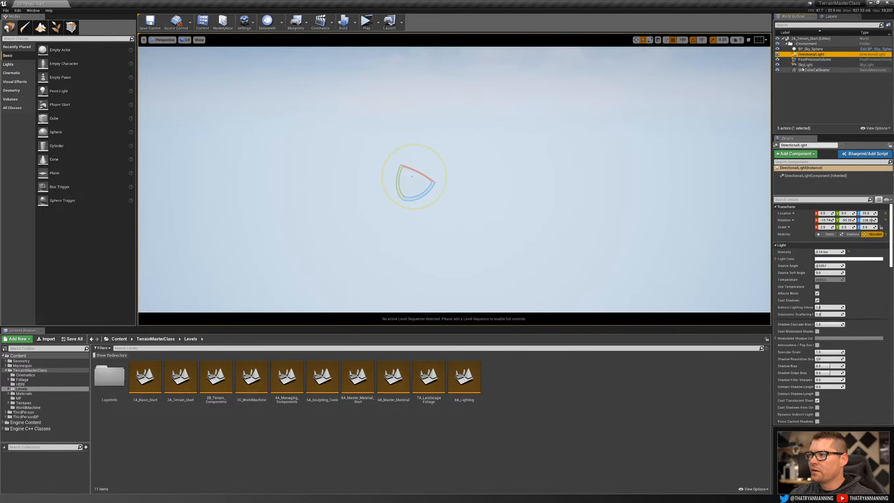
pyautogui.click(560, 202)
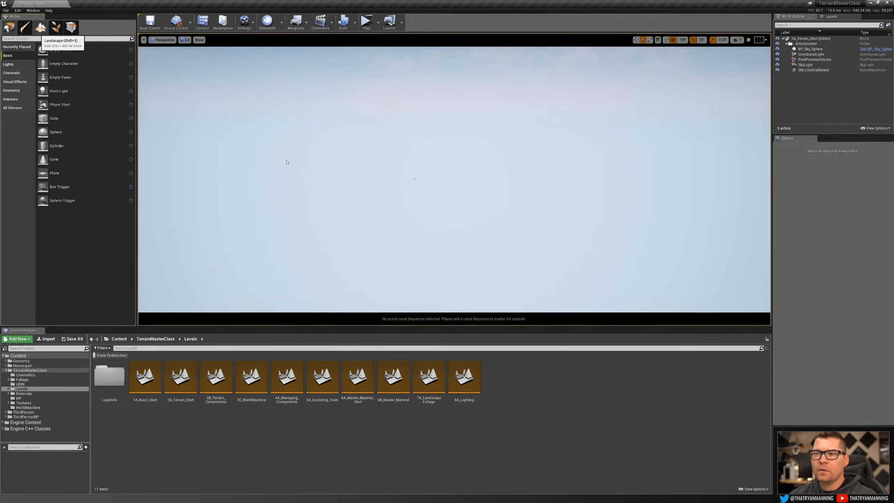
# Set up a new landscape imported from file, loading output.r16 from the 2017x2017 folder as its heightmap.
pyautogui.click(41, 28)
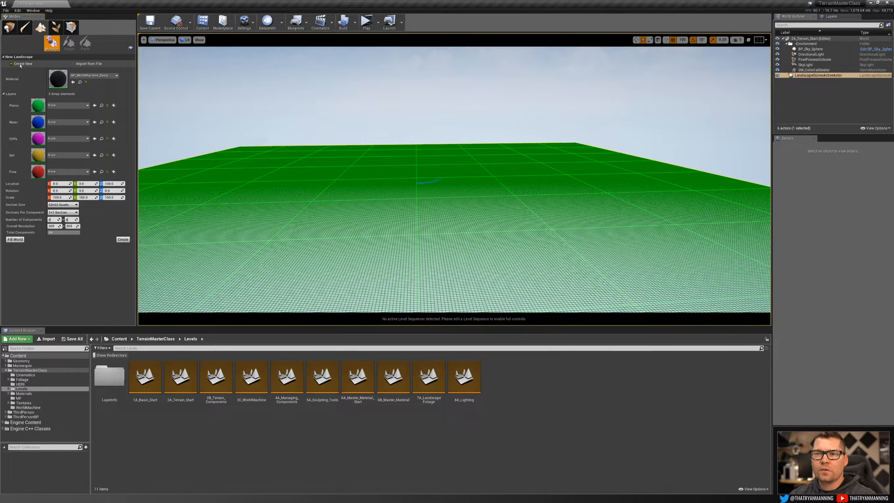
pyautogui.click(80, 64)
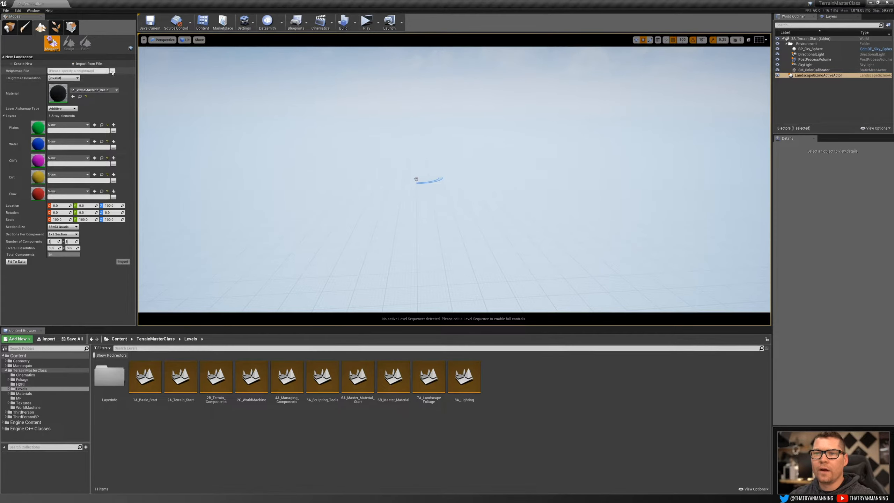
pyautogui.click(113, 71)
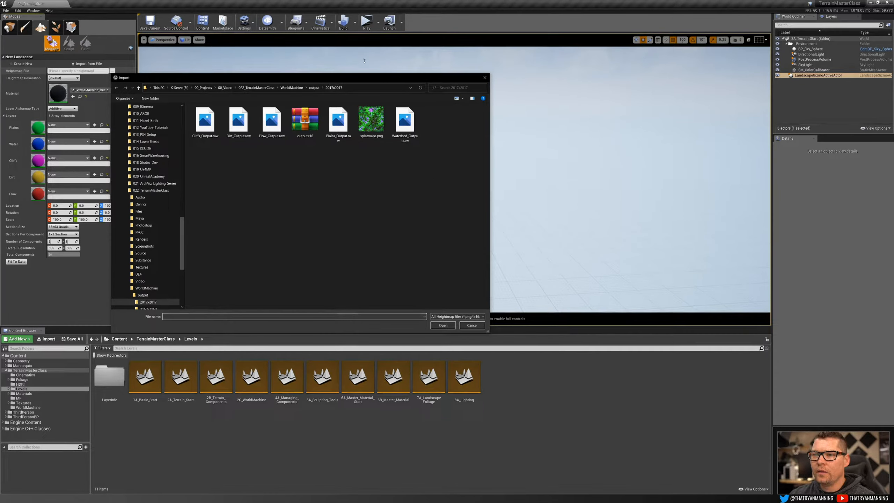
pyautogui.click(318, 131)
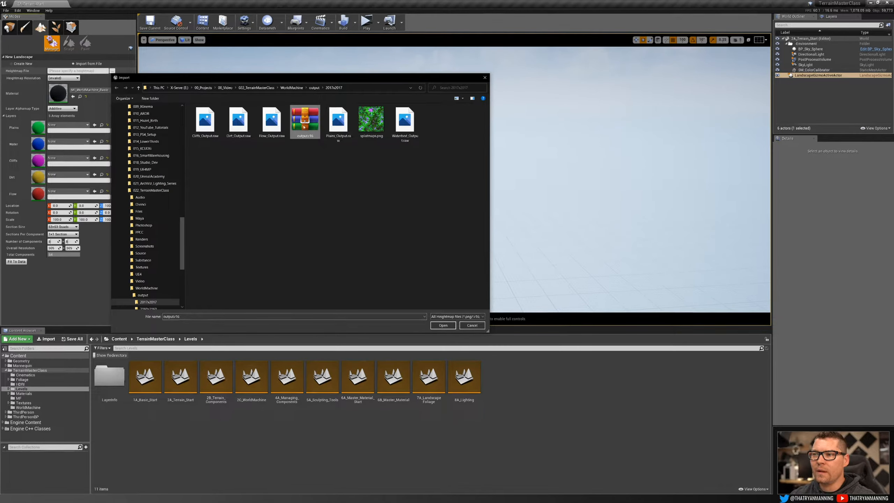
pyautogui.click(443, 326)
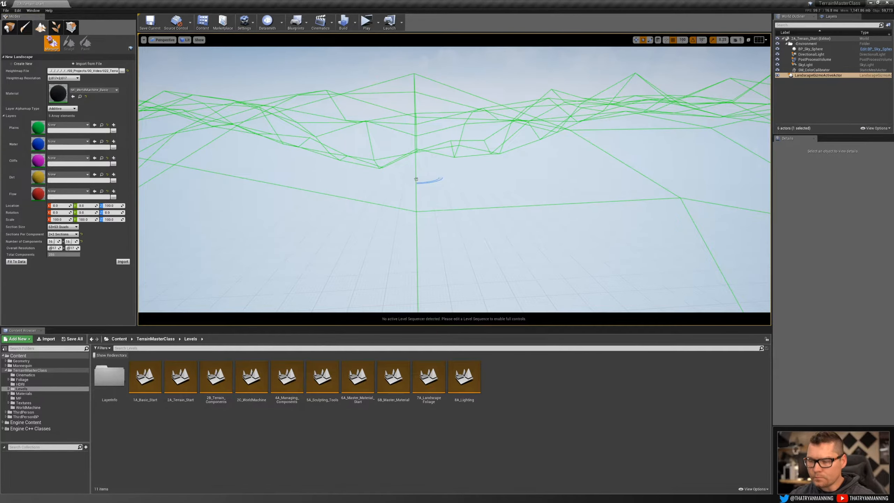
# Set the new landscape's Z scale to 50 and import the landscape.
pyautogui.press('s')
pyautogui.moveTo(454, 180)
pyautogui.mouseDown(button='right')
pyautogui.moveTo(451, 192)
pyautogui.moveTo(447, 185)
pyautogui.mouseUp(button='right')
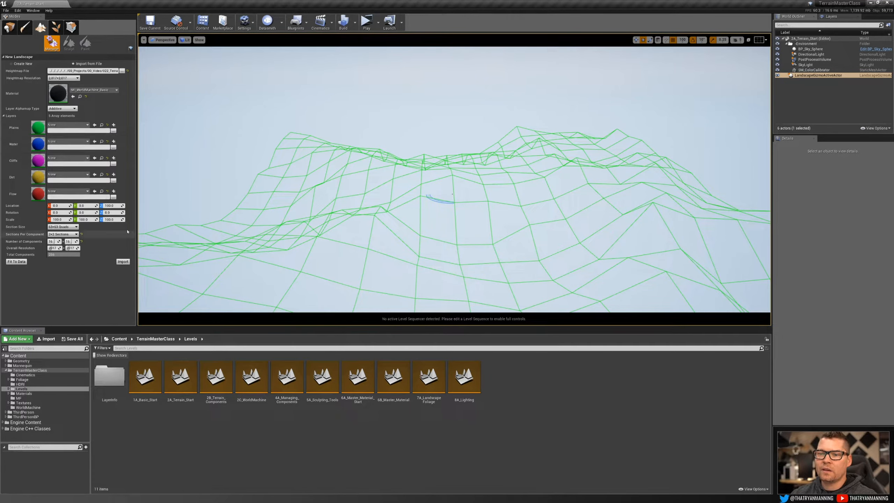
pyautogui.click(112, 219)
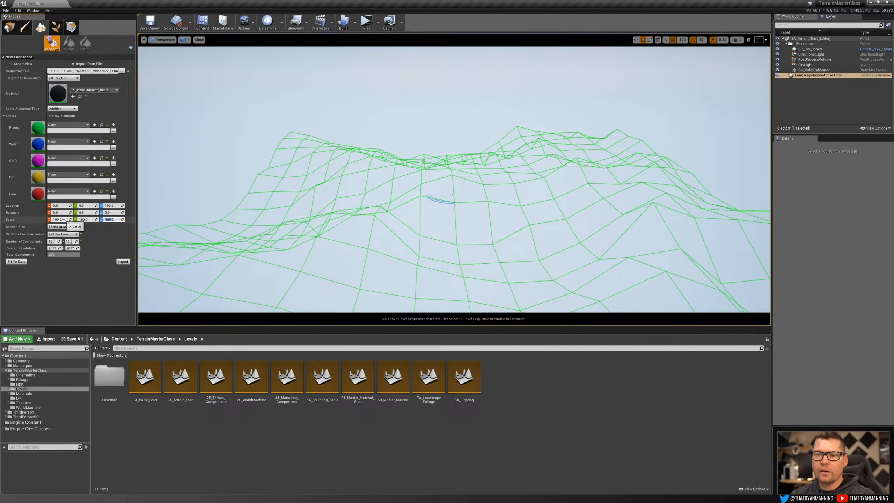
pyautogui.click(117, 220)
pyautogui.press('BackSpace')
pyautogui.press('BackSpace')
pyautogui.press('BackSpace')
pyautogui.press('BackSpace')
pyautogui.press('BackSpace')
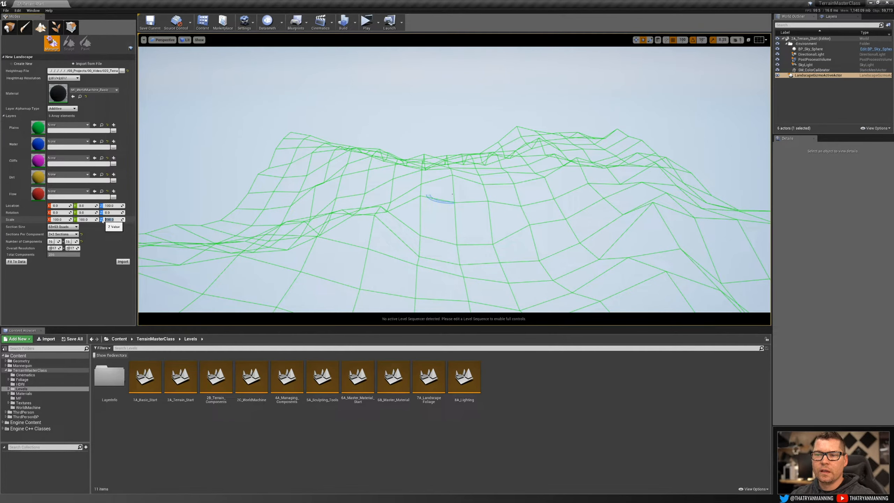
pyautogui.write('50')
pyautogui.press('Return')
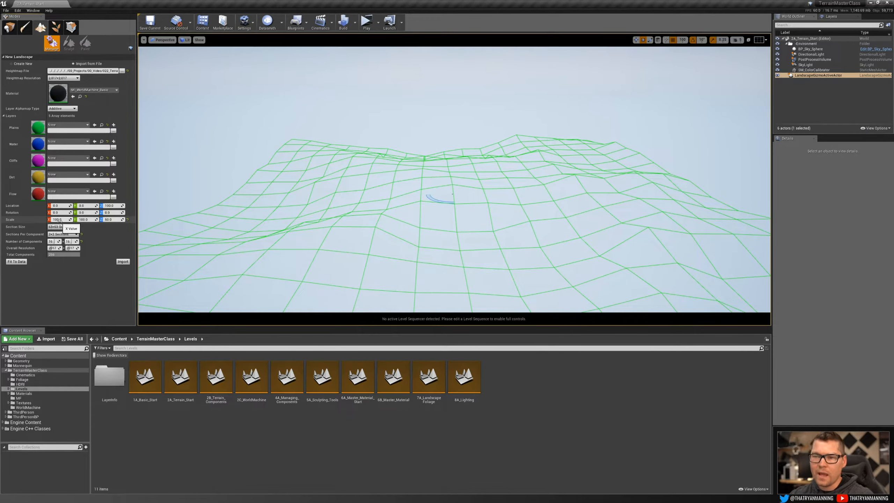
pyautogui.click(122, 261)
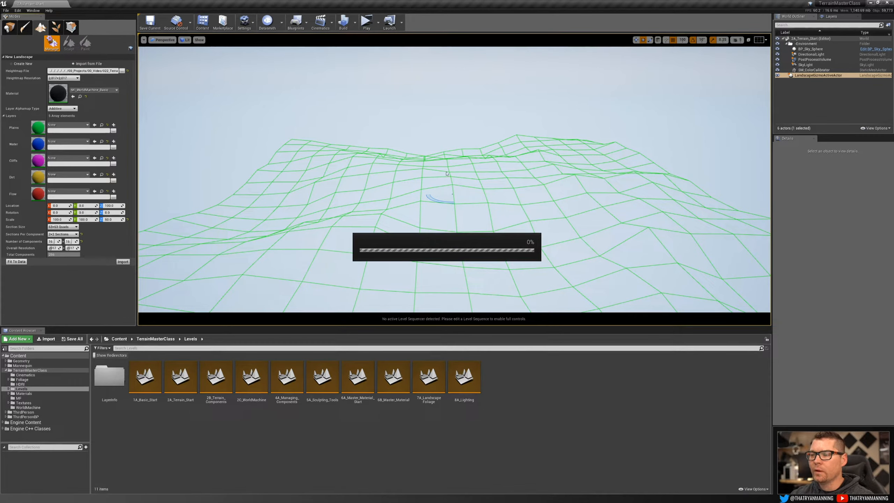
# Examine the shape and detail of the imported landscape from near and far.
pyautogui.moveTo(454, 183); pyautogui.dragTo(457, 191, button='right')
pyautogui.press('w')
pyautogui.press('s')
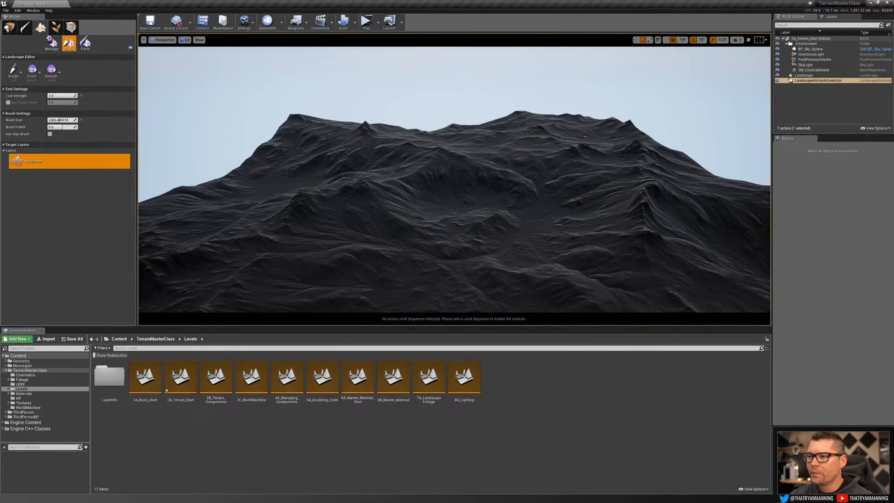
pyautogui.press('s')
pyautogui.moveTo(595, 164); pyautogui.dragTo(597, 192, button='right')
pyautogui.press('e')
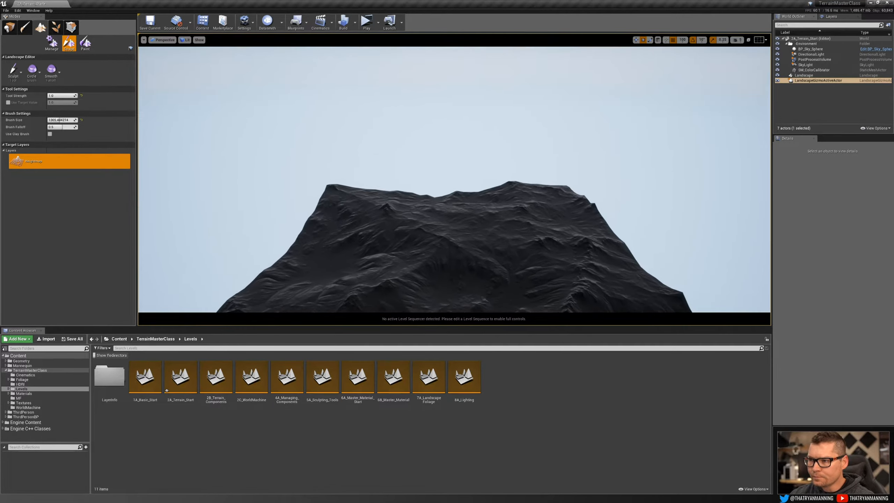
pyautogui.press('w')
pyautogui.moveTo(454, 180); pyautogui.dragTo(454, 234, button='right')
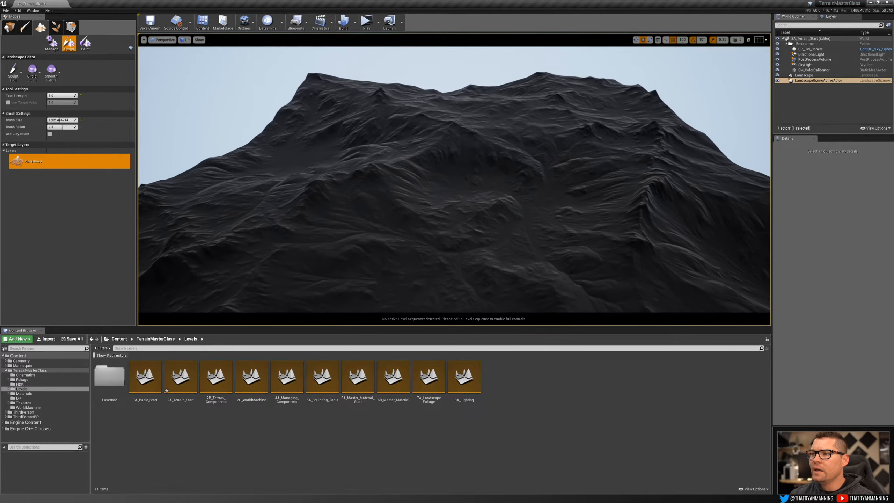
pyautogui.moveTo(479, 167); pyautogui.dragTo(480, 167, button='right')
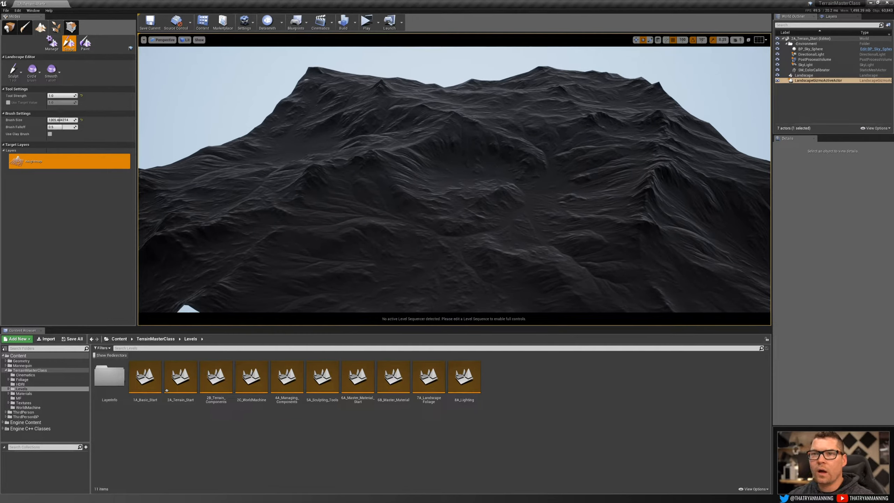
# Switch to landscape painting and try to paint the Plains layer on the terrain.
pyautogui.click(86, 43)
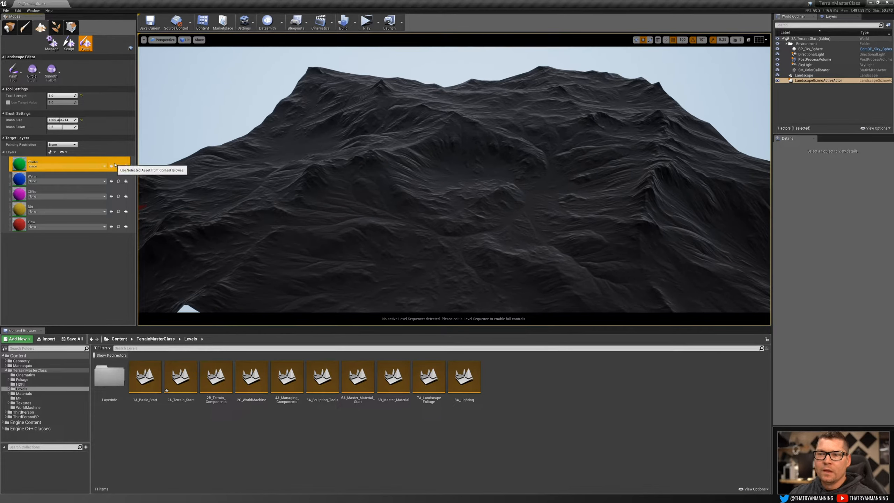
pyautogui.click(91, 166)
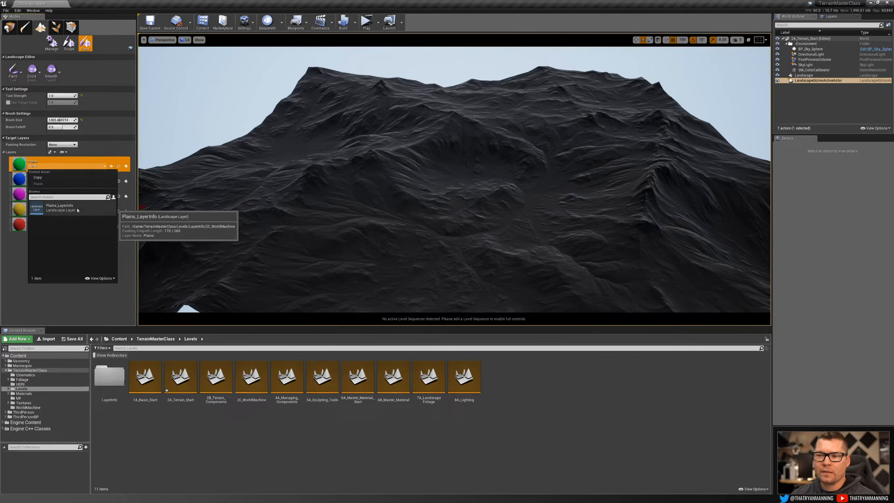
pyautogui.click(111, 145)
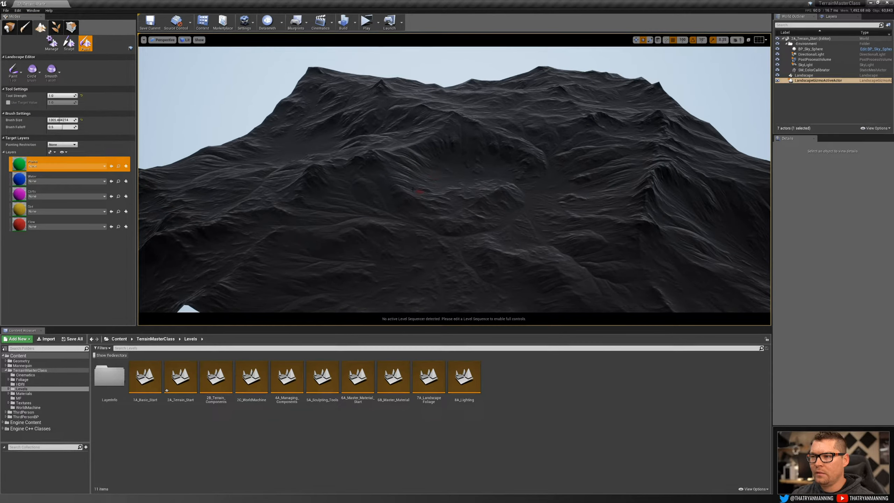
pyautogui.click(426, 190)
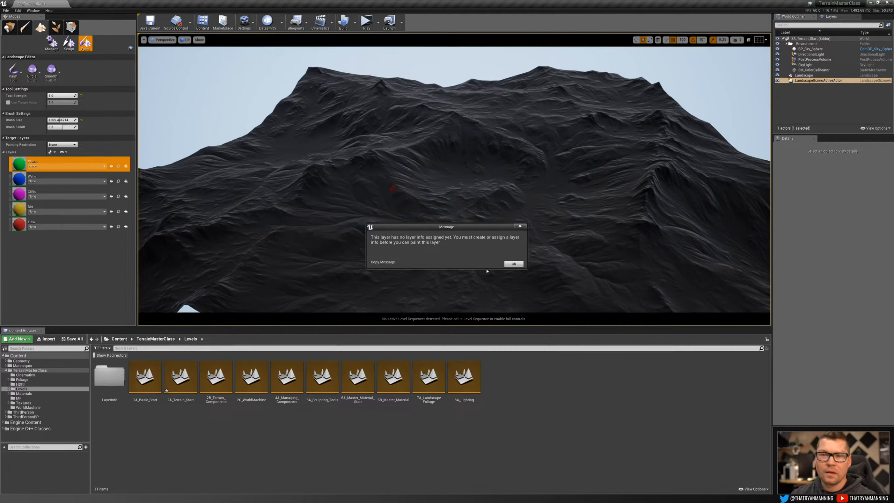
pyautogui.click(514, 264)
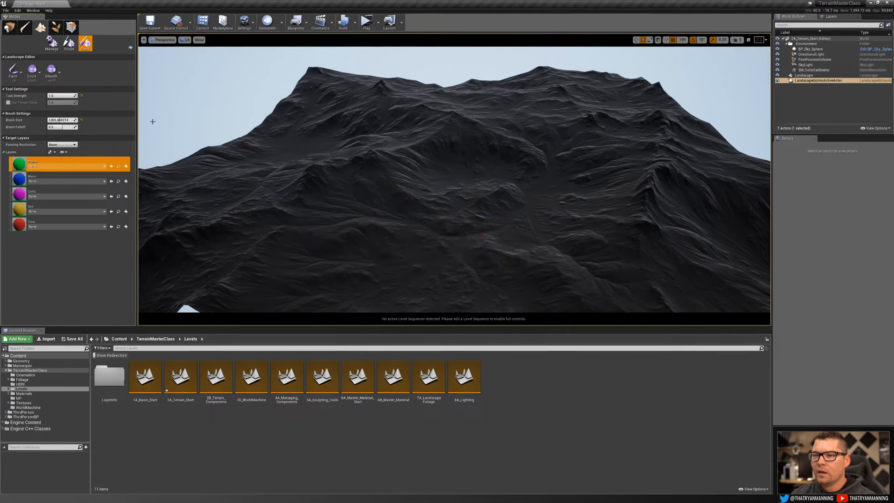
# Assign the existing layer info assets Plains_LayerInfo, Water_LayerInfo and Cliffs_LayerInfo to the Plains, Water and Cliffs layers.
pyautogui.click(127, 167)
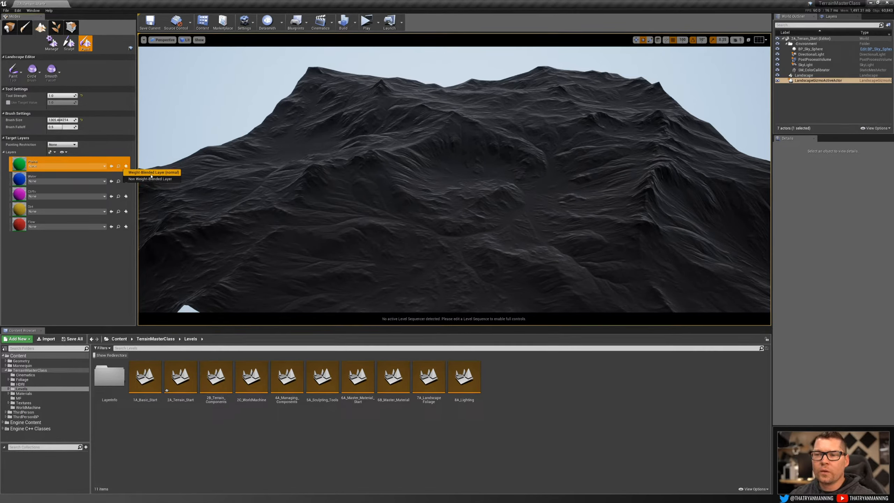
pyautogui.click(101, 166)
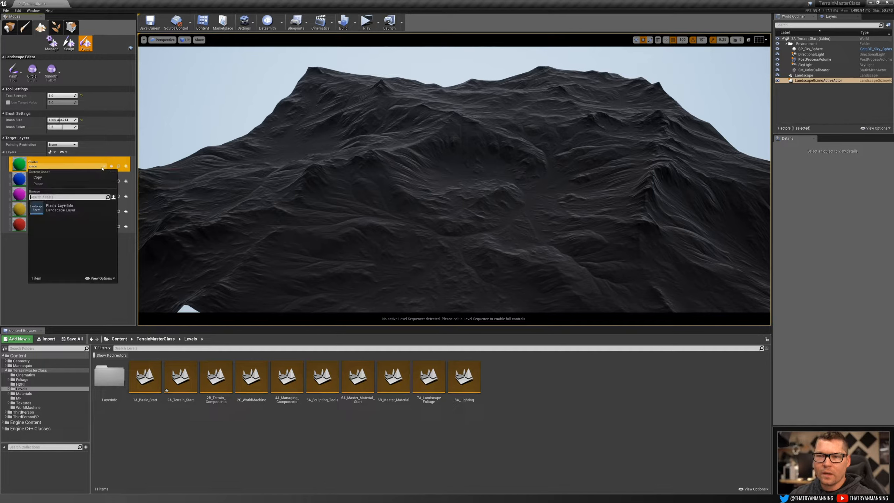
pyautogui.click(55, 210)
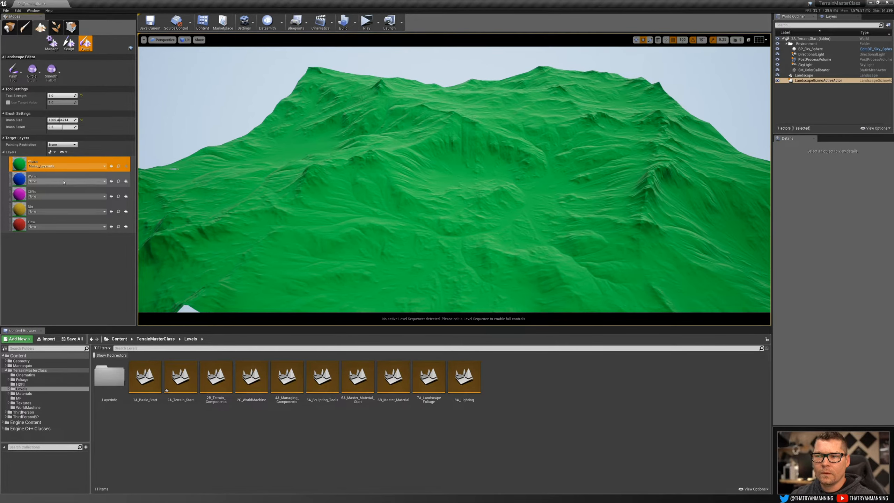
pyautogui.click(62, 181)
pyautogui.click(62, 225)
pyautogui.click(65, 196)
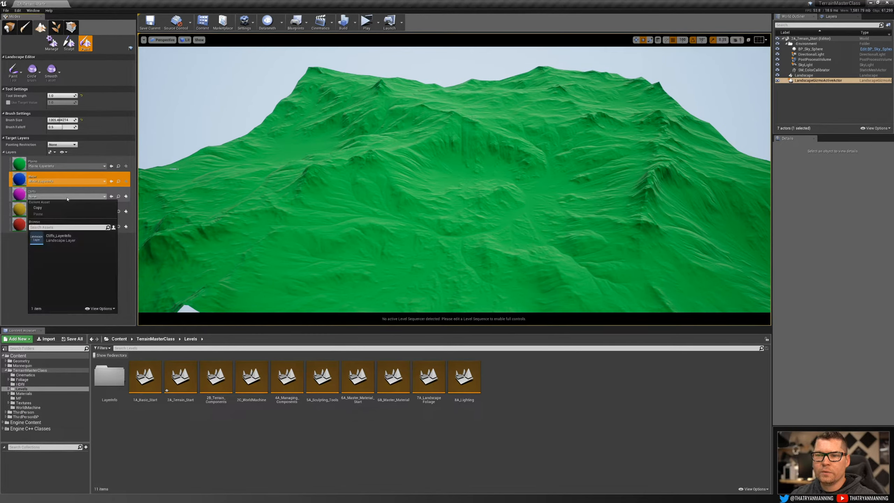
pyautogui.click(61, 240)
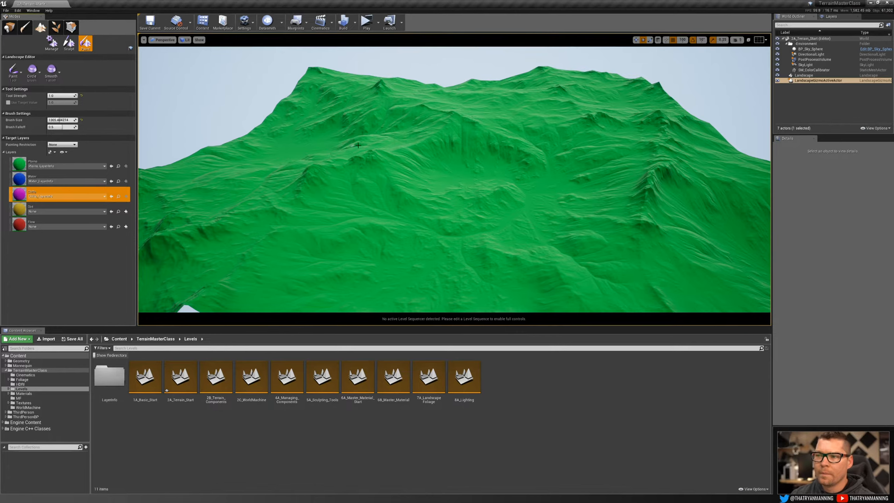
# Import Flow_Output.raw from the 2017x2017 output folder as the Water layer's mask.
pyautogui.moveTo(454, 179)
pyautogui.mouseDown(button='right')
pyautogui.moveTo(454, 215)
pyautogui.moveTo(454, 186)
pyautogui.mouseUp(button='right')
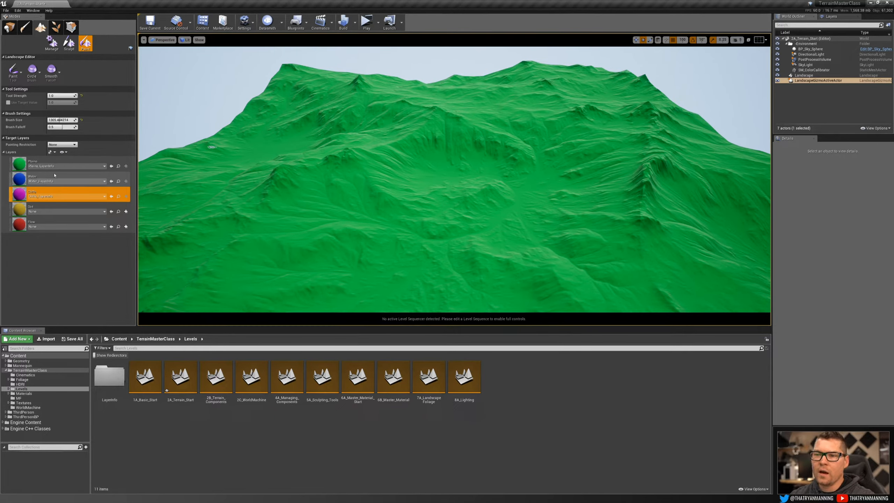
pyautogui.click(71, 176)
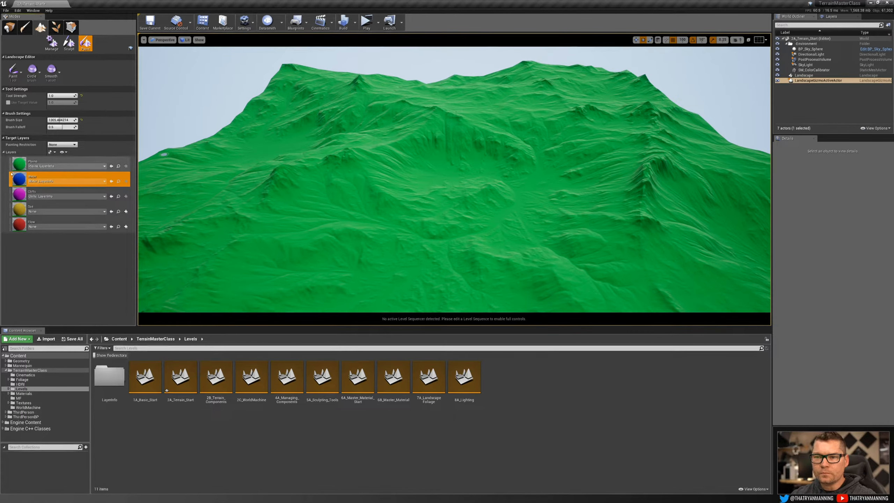
pyautogui.rightClick(102, 177)
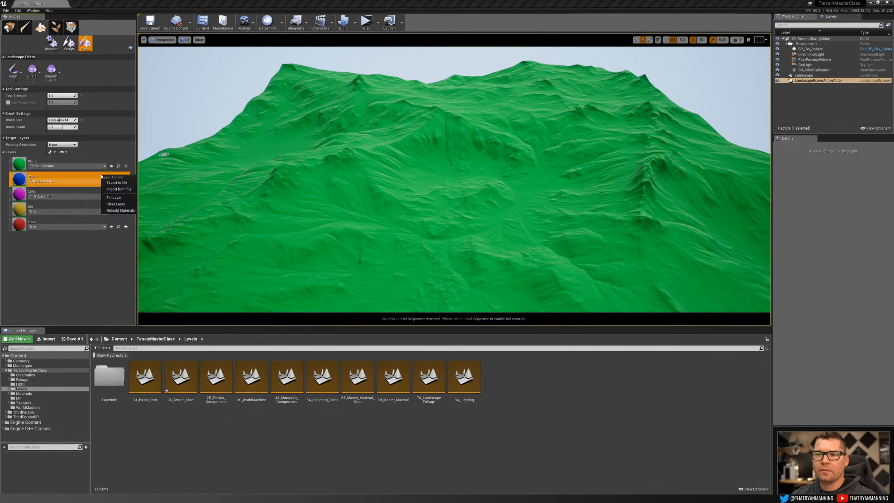
pyautogui.click(115, 190)
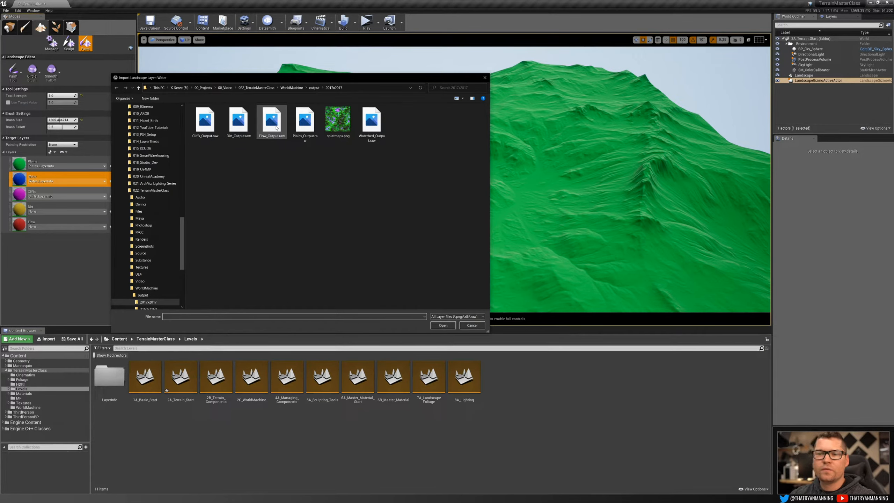
pyautogui.click(277, 127)
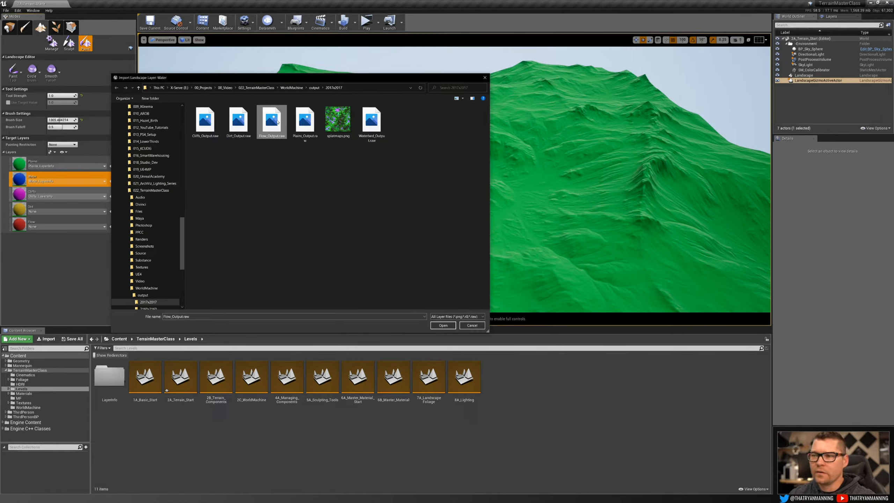
pyautogui.doubleClick(276, 122)
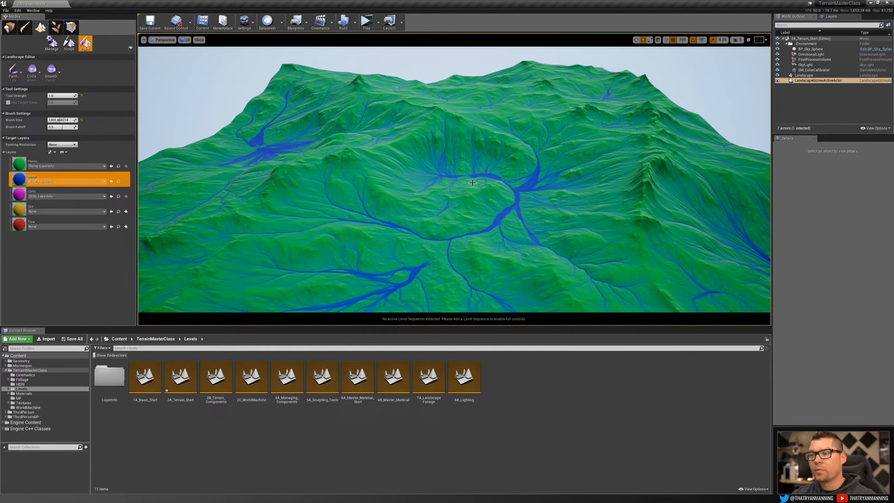
# Reduce the brush size, try erasing a stretch of the river from the Water layer, and undo the strokes.
pyautogui.moveTo(461, 174)
pyautogui.mouseDown(button='right')
pyautogui.moveTo(461, 161)
pyautogui.moveTo(463, 194)
pyautogui.mouseUp(button='right')
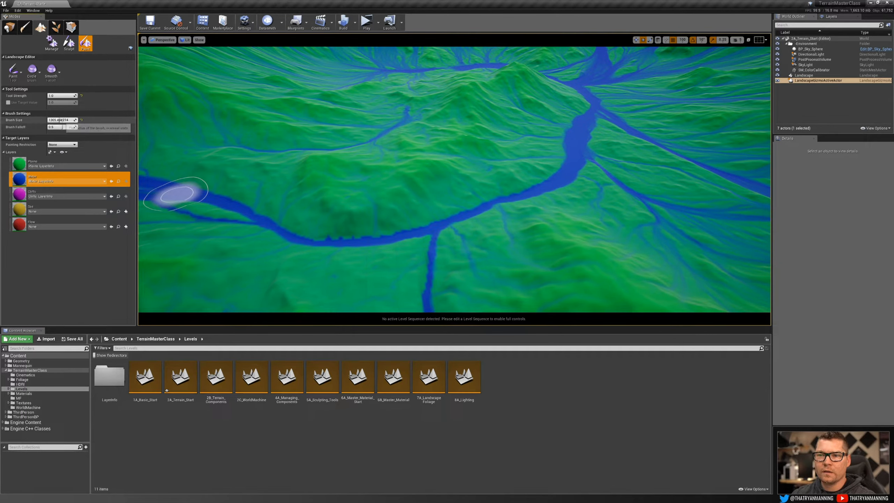
pyautogui.moveTo(59, 120); pyautogui.dragTo(45, 120)
pyautogui.moveTo(379, 253)
pyautogui.mouseDown()
pyautogui.moveTo(402, 225)
pyautogui.moveTo(409, 220)
pyautogui.moveTo(411, 244)
pyautogui.moveTo(434, 216)
pyautogui.moveTo(401, 253)
pyautogui.moveTo(403, 202)
pyautogui.mouseUp()
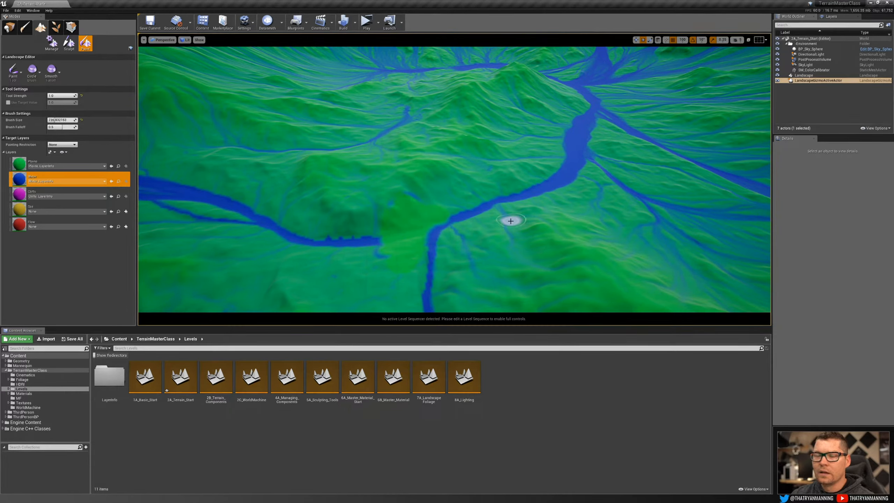
pyautogui.hotkey('ctrl', 'z')
pyautogui.hotkey('ctrl', 'z')
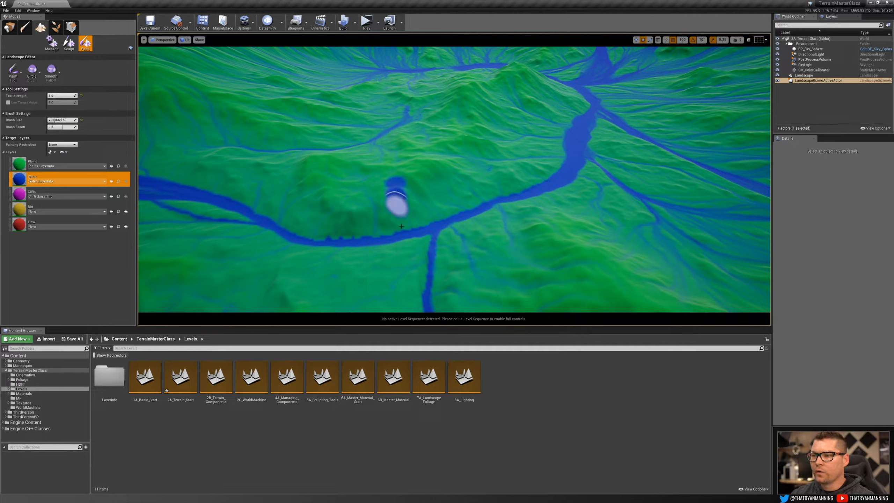
# Paint test strokes of the Water layer around the river and restore the mask by reimporting Flow_Output.raw.
pyautogui.moveTo(401, 226); pyautogui.dragTo(342, 286)
pyautogui.rightClick(54, 175)
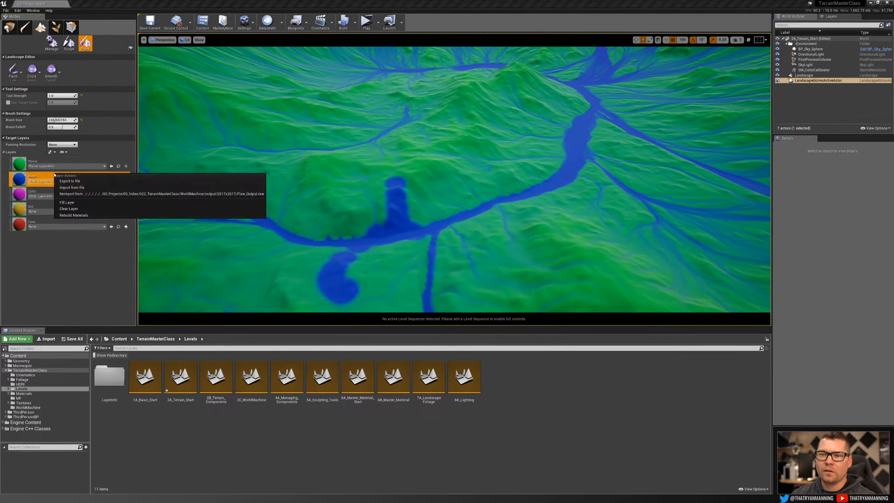
pyautogui.click(102, 195)
pyautogui.hotkey('ctrl', 'z')
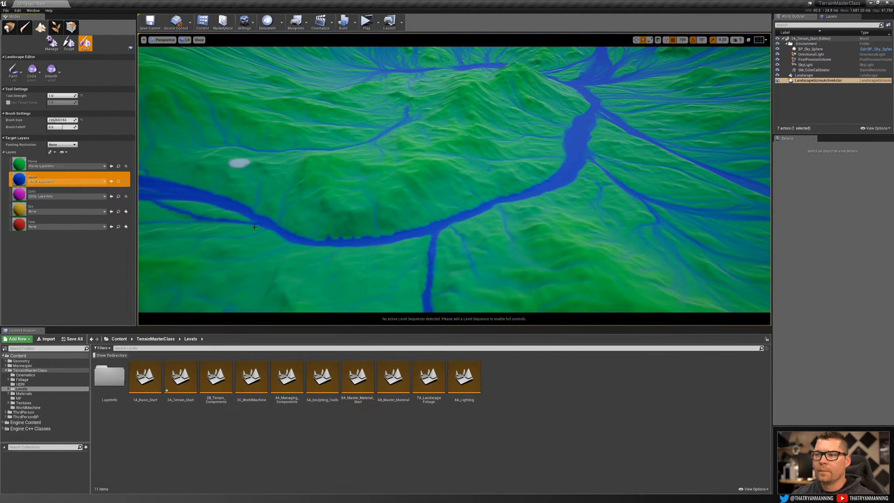
# Import Cliffs_Output.raw from the 2017x2017 folder as the Cliffs layer's mask and inspect the cliffs up close.
pyautogui.moveTo(473, 192)
pyautogui.mouseDown(button='right')
pyautogui.moveTo(474, 174)
pyautogui.moveTo(473, 194)
pyautogui.mouseUp(button='right')
pyautogui.press('s')
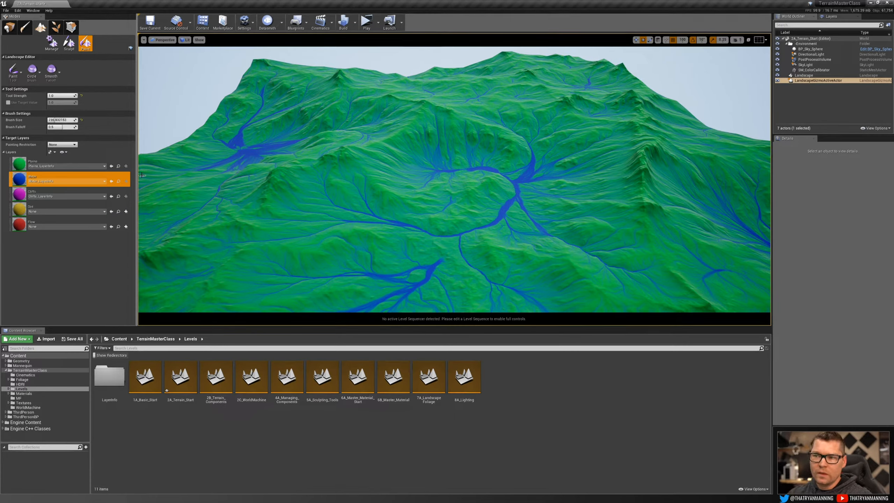
pyautogui.rightClick(70, 187)
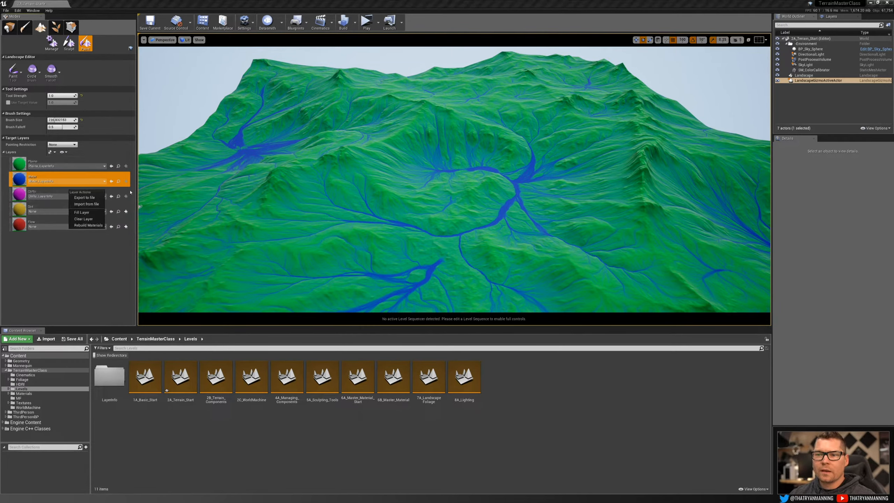
pyautogui.click(87, 204)
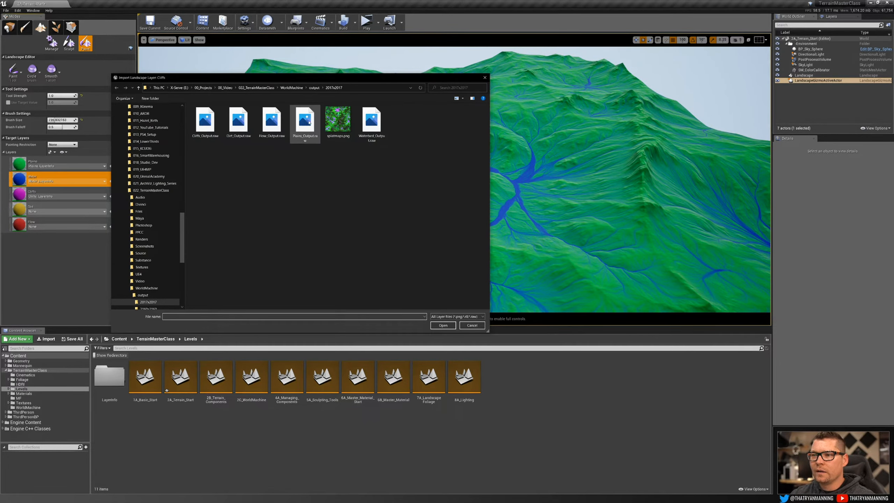
pyautogui.doubleClick(205, 120)
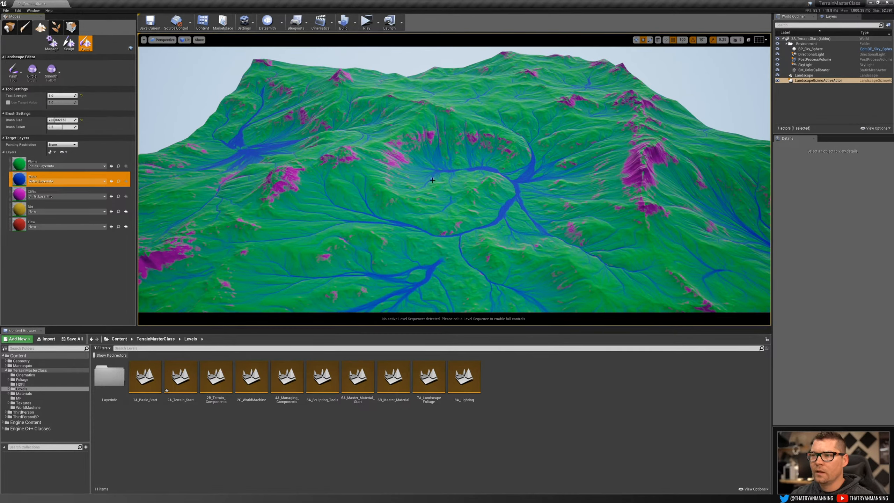
pyautogui.moveTo(514, 150); pyautogui.dragTo(619, 150, button='right')
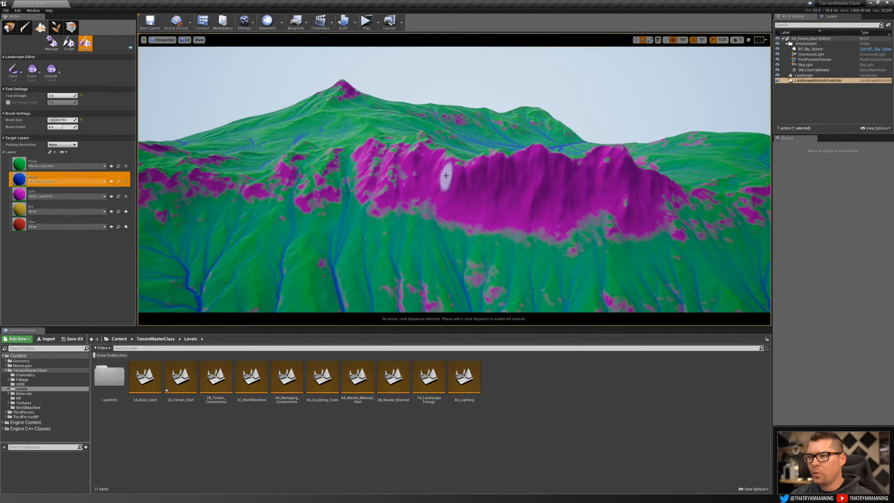
# Select the Cliffs layer and look over the painted ridge.
pyautogui.click(65, 193)
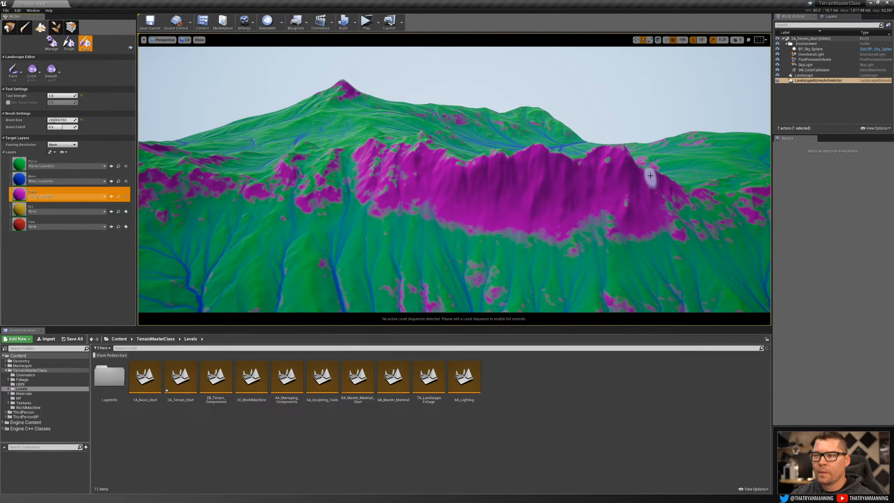
pyautogui.moveTo(591, 190)
pyautogui.mouseDown(button='right')
pyautogui.moveTo(454, 197)
pyautogui.moveTo(431, 215)
pyautogui.moveTo(424, 209)
pyautogui.mouseUp(button='right')
pyautogui.press('s')
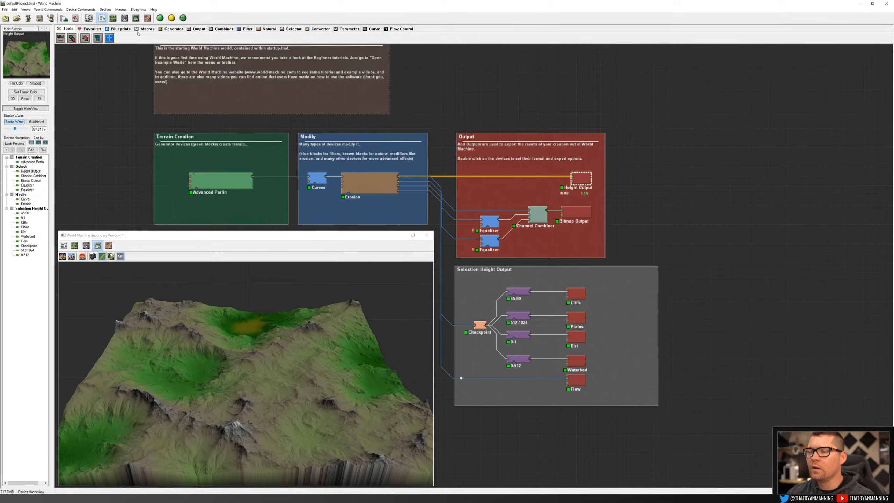
# Switch to World Machine and review the build resolution and +1 option in the project world parameters.
pyautogui.click(46, 9)
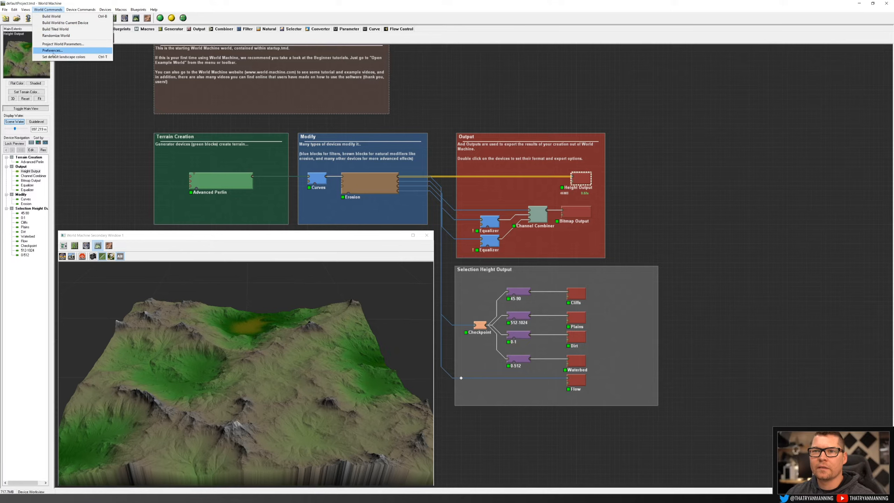
pyautogui.click(63, 44)
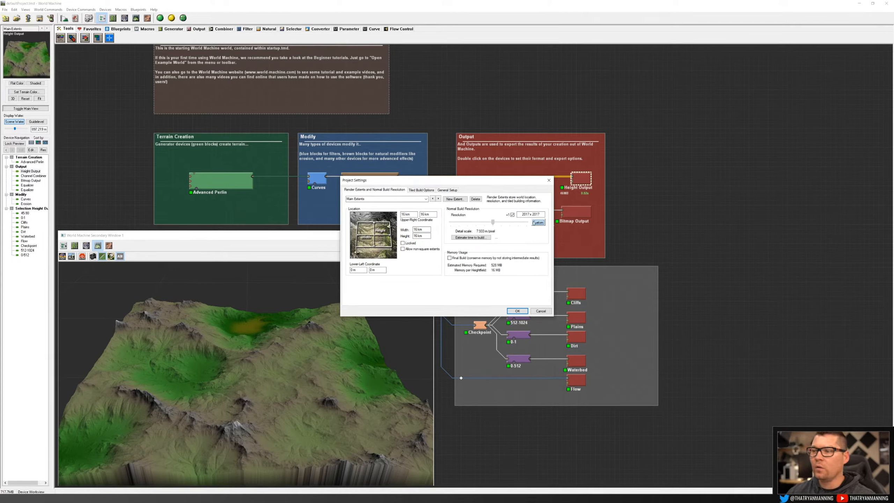
pyautogui.click(493, 222)
pyautogui.click(512, 215)
pyautogui.click(512, 215)
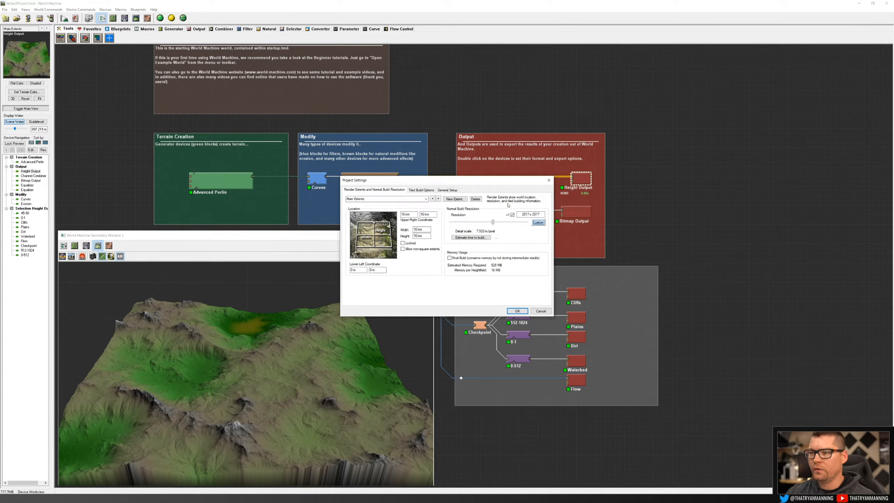
pyautogui.click(549, 180)
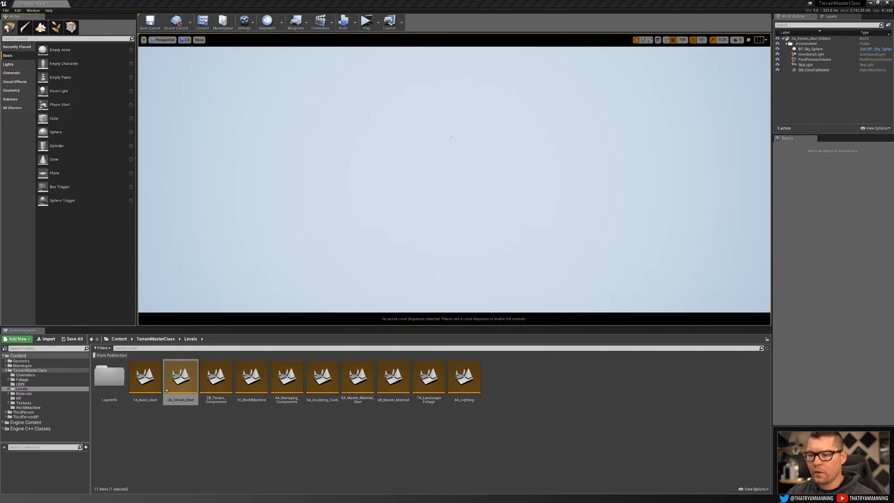
# Import the heightmap from the World Machine output folder as a new landscape in Unreal Editor.
pyautogui.click(41, 28)
pyautogui.click(73, 63)
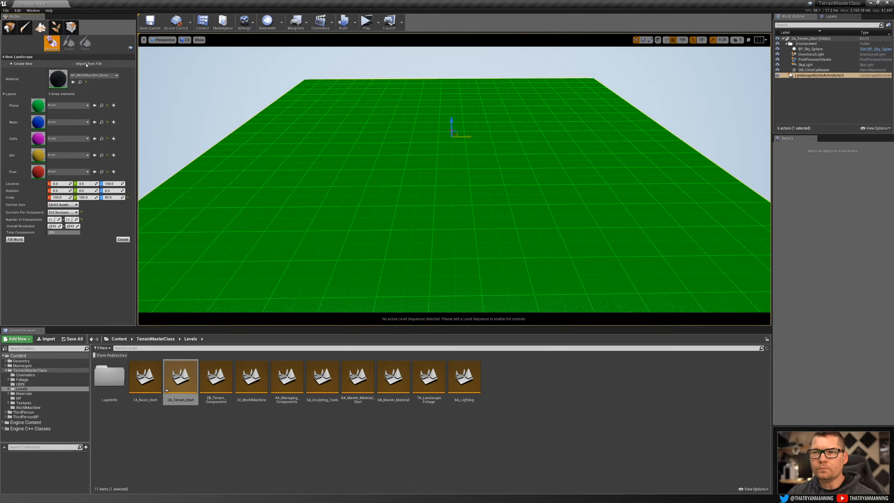
pyautogui.click(113, 71)
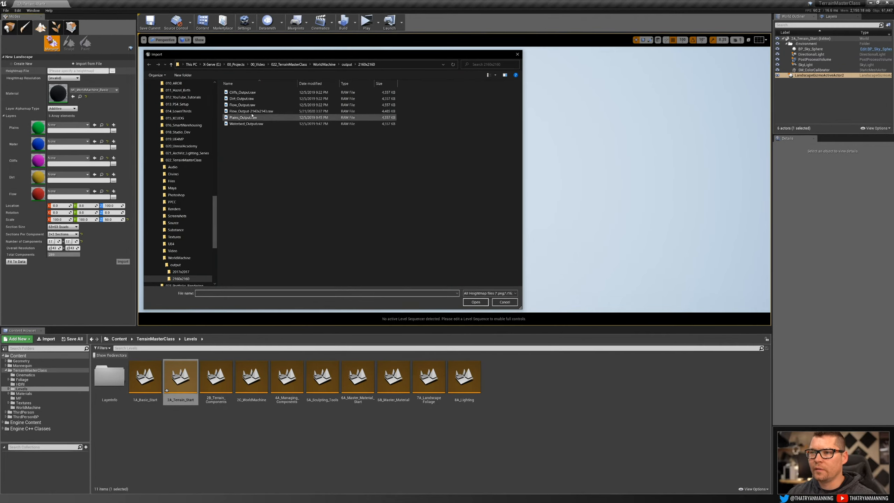
pyautogui.click(347, 64)
pyautogui.doubleClick(243, 105)
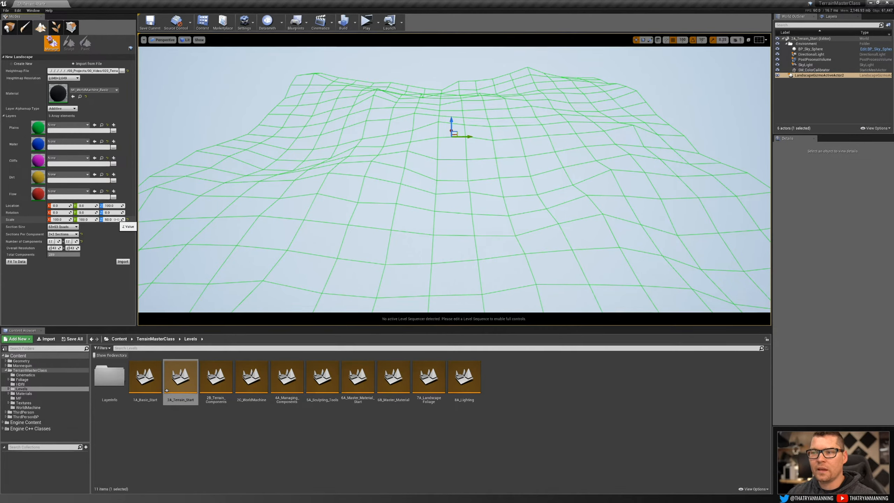
pyautogui.click(123, 262)
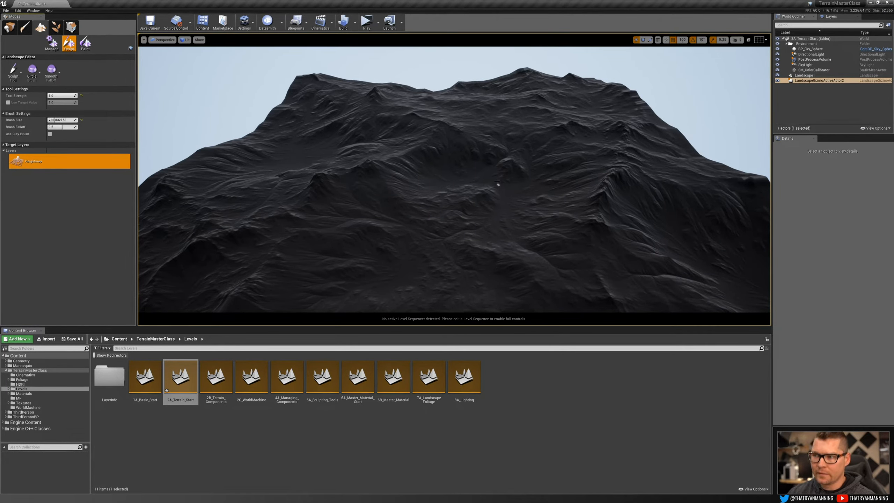
# Inspect the stretched edges of the imported landscape in the Unlit, Detail Lighting and Lit view modes.
pyautogui.moveTo(497, 182)
pyautogui.mouseDown(button='right')
pyautogui.moveTo(422, 187)
pyautogui.moveTo(482, 192)
pyautogui.moveTo(488, 181)
pyautogui.mouseUp(button='right')
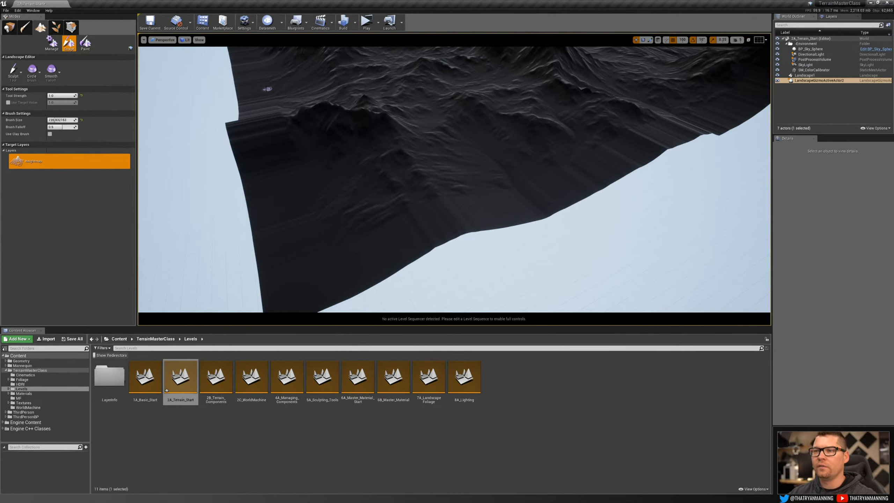
pyautogui.click(186, 40)
pyautogui.click(193, 58)
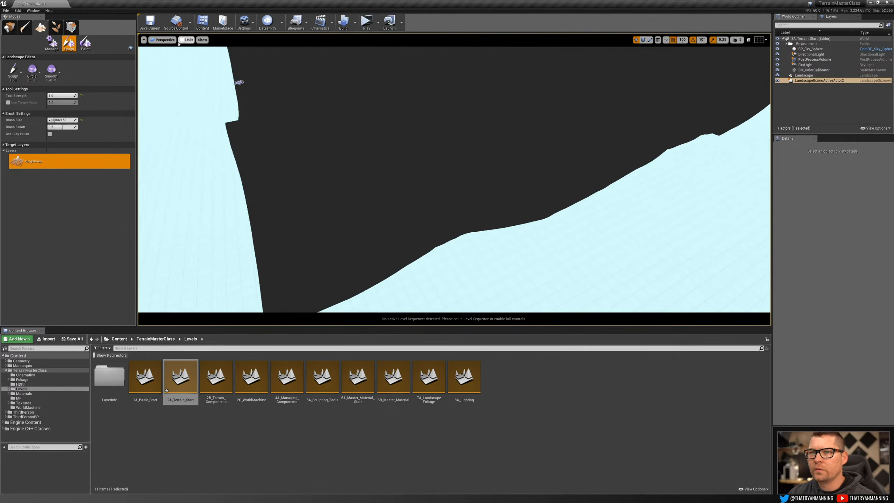
pyautogui.click(186, 40)
pyautogui.click(197, 70)
pyautogui.moveTo(415, 149)
pyautogui.mouseDown(button='right')
pyautogui.moveTo(409, 141)
pyautogui.moveTo(426, 141)
pyautogui.mouseUp(button='right')
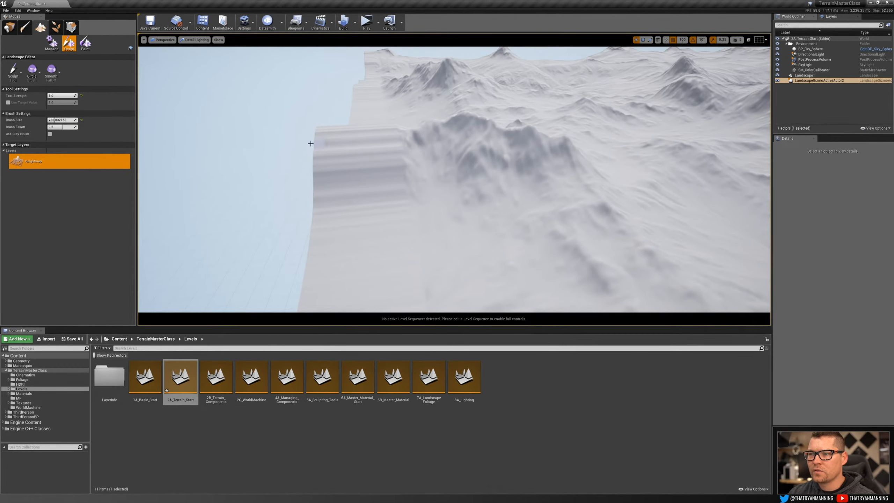
pyautogui.click(194, 39)
pyautogui.click(193, 52)
pyautogui.moveTo(319, 93)
pyautogui.mouseDown(button='right')
pyautogui.moveTo(308, 102)
pyautogui.moveTo(303, 91)
pyautogui.moveTo(239, 76)
pyautogui.mouseUp(button='right')
# In landscape paint mode, assign the existing layer info assets to the Plains and Water layers.
pyautogui.click(86, 43)
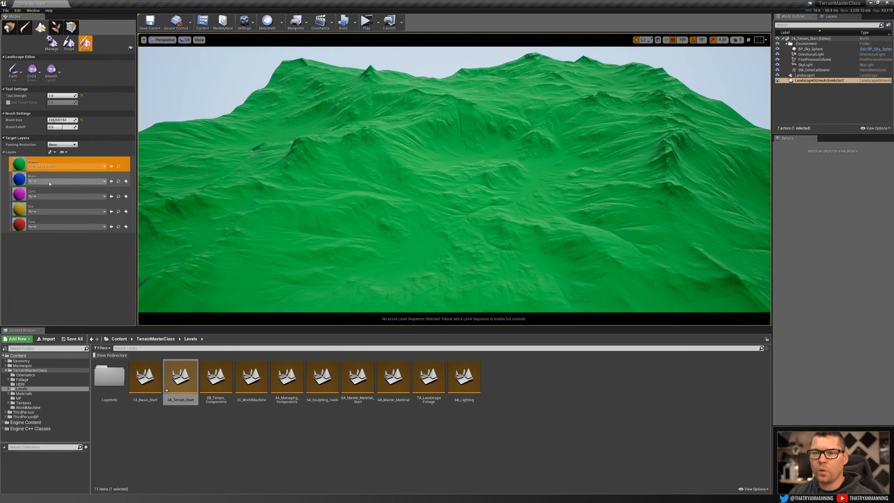
pyautogui.click(67, 181)
pyautogui.click(159, 222)
pyautogui.press('w')
pyautogui.moveTo(483, 150); pyautogui.dragTo(492, 151, button='right')
# Try to import Flow_Output.raw from the 2160x2160 output folder as the Water layer's mask.
pyautogui.rightClick(51, 176)
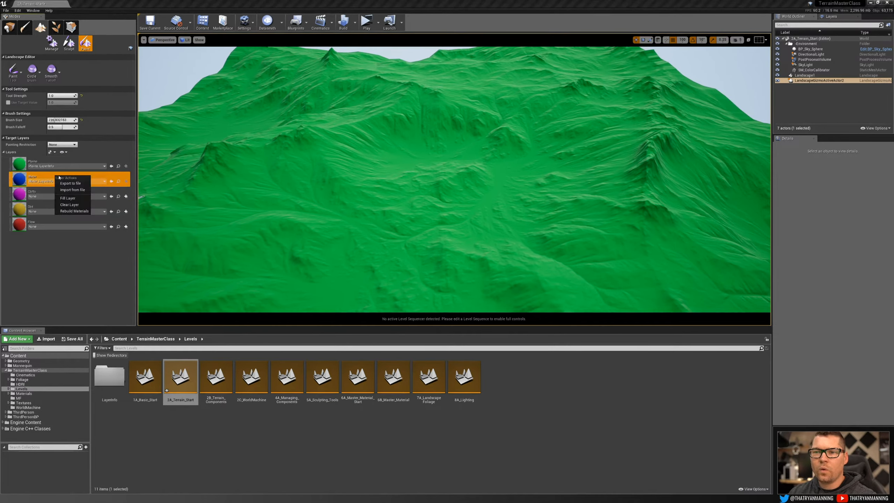
pyautogui.click(71, 193)
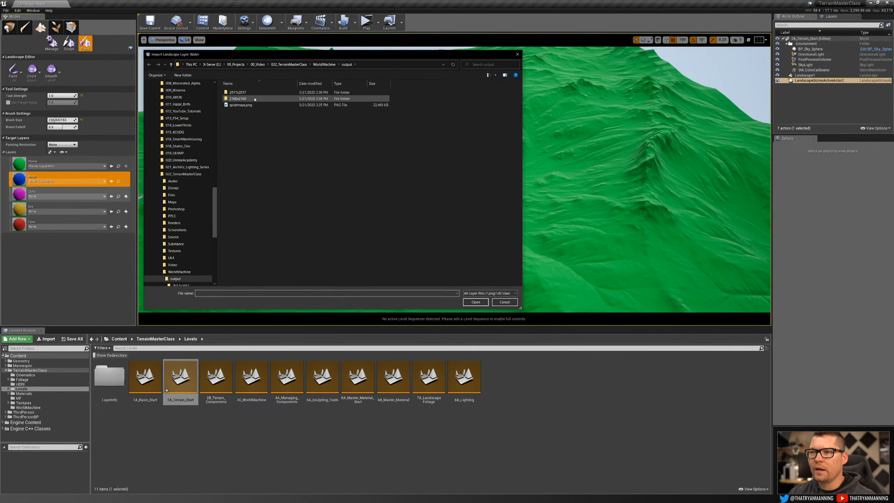
pyautogui.doubleClick(238, 98)
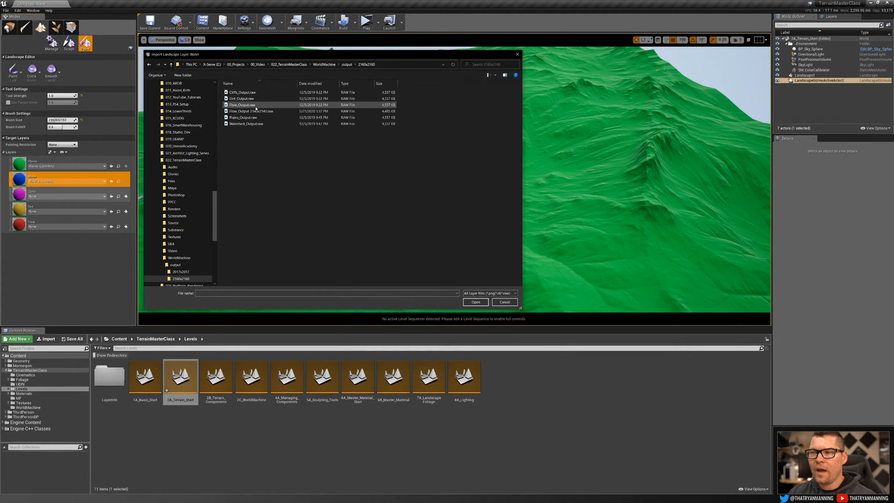
pyautogui.click(245, 105)
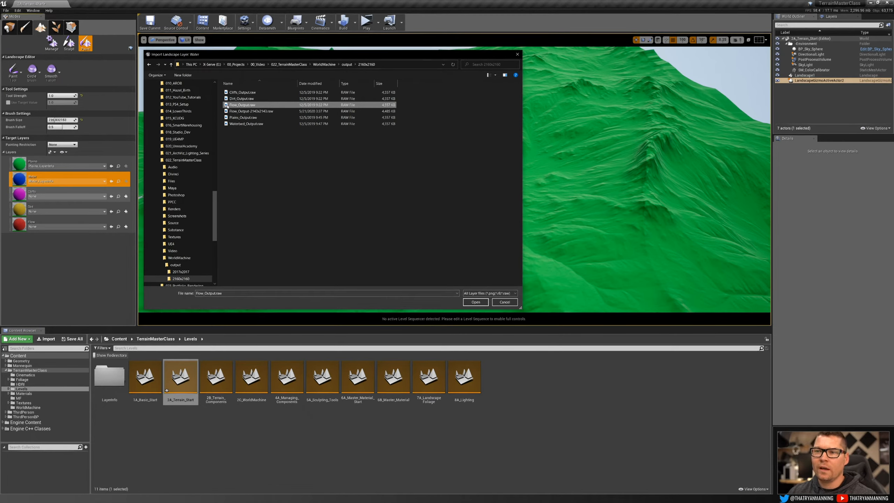
pyautogui.click(467, 303)
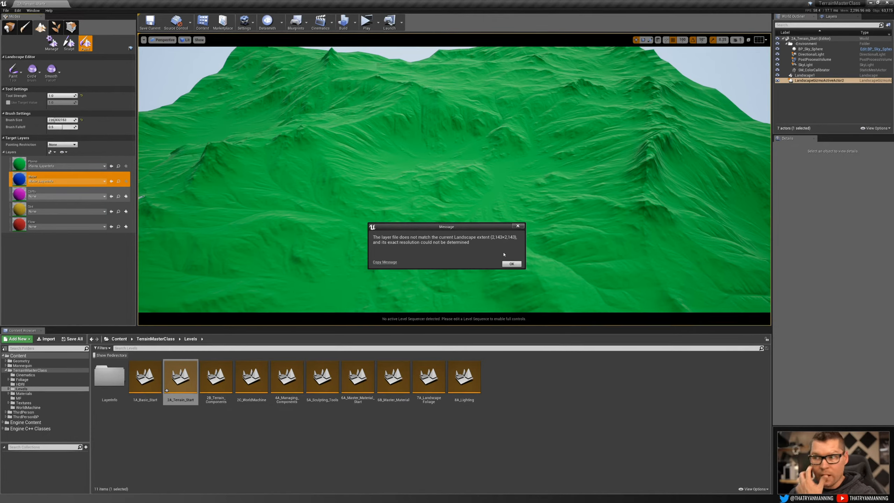
pyautogui.click(512, 263)
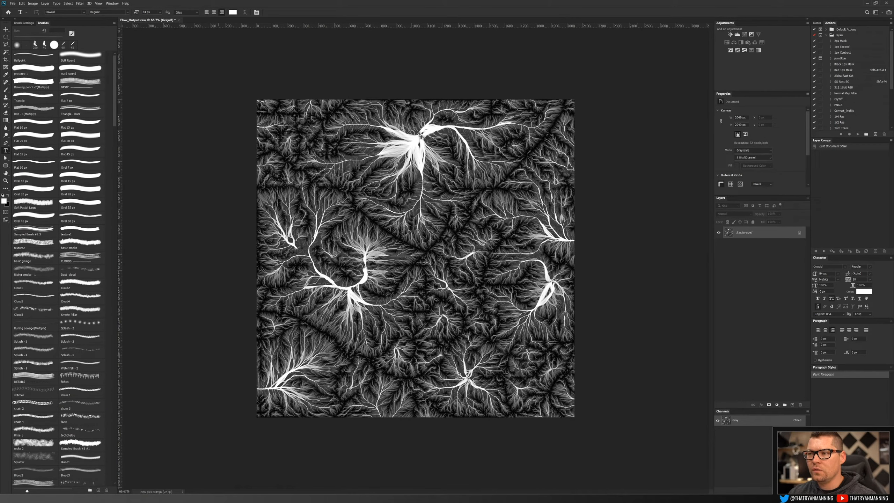
pyautogui.click(34, 3)
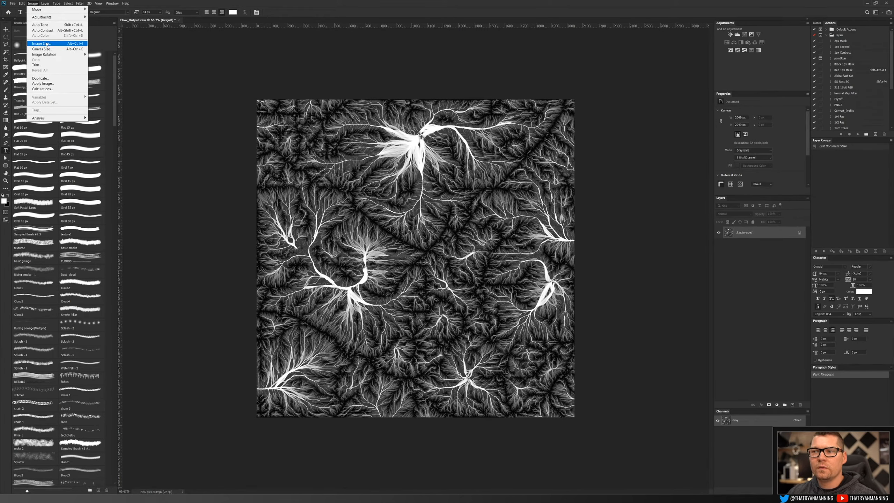
pyautogui.click(69, 43)
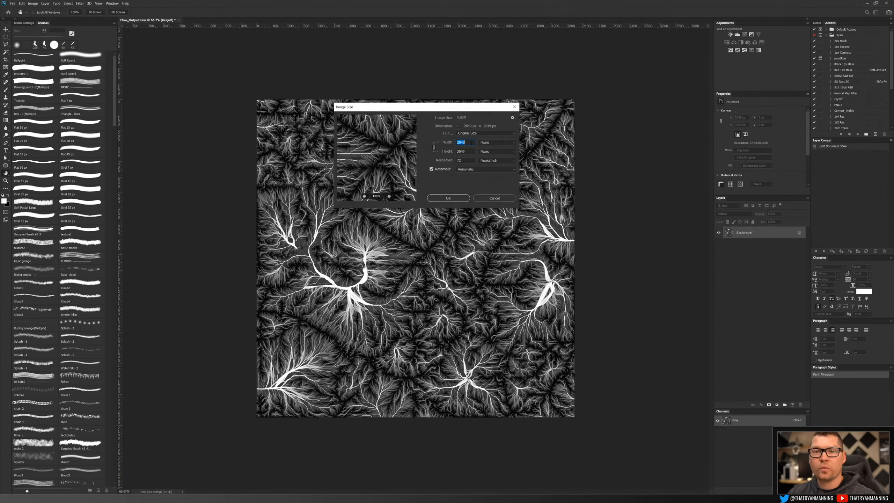
pyautogui.click(496, 201)
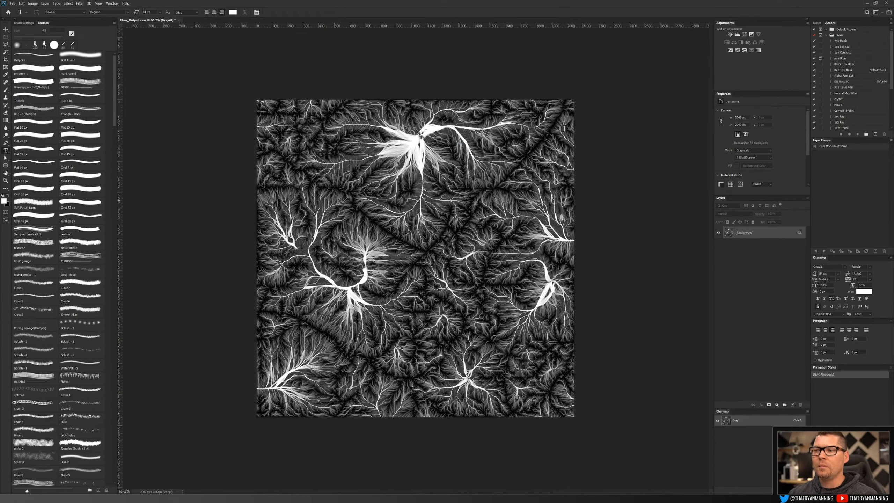
# Try resampling the Flow_Output.raw image to 2143 x 2143 pixels in Photoshop.
pyautogui.click(33, 3)
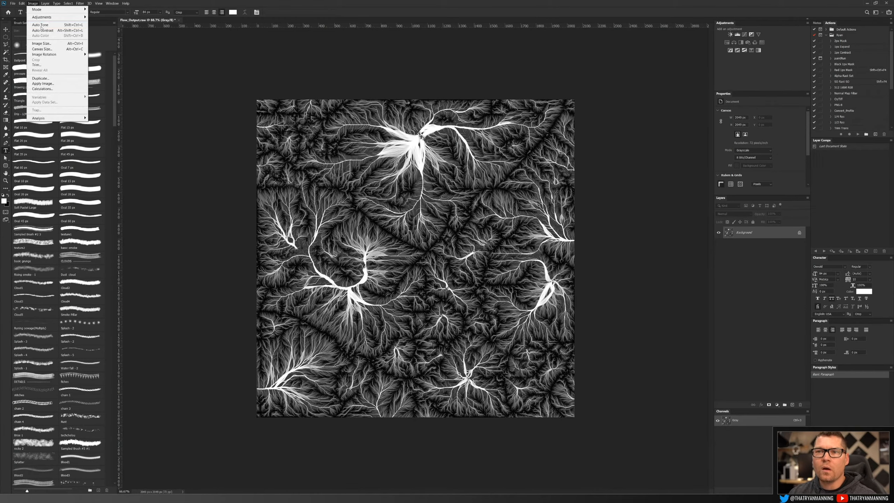
pyautogui.click(44, 42)
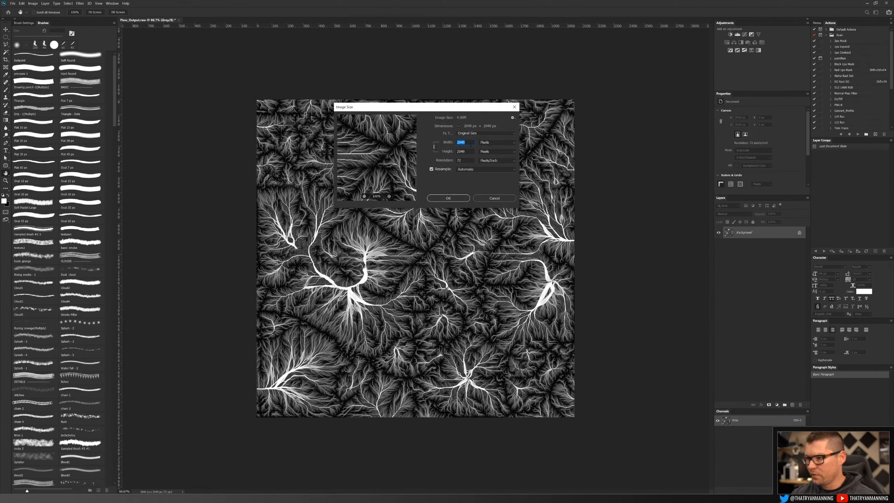
pyautogui.write('2143')
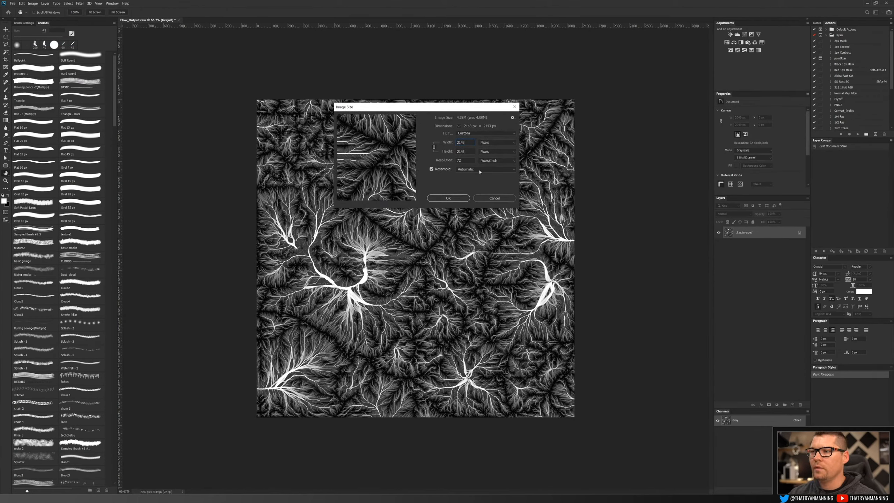
pyautogui.click(448, 198)
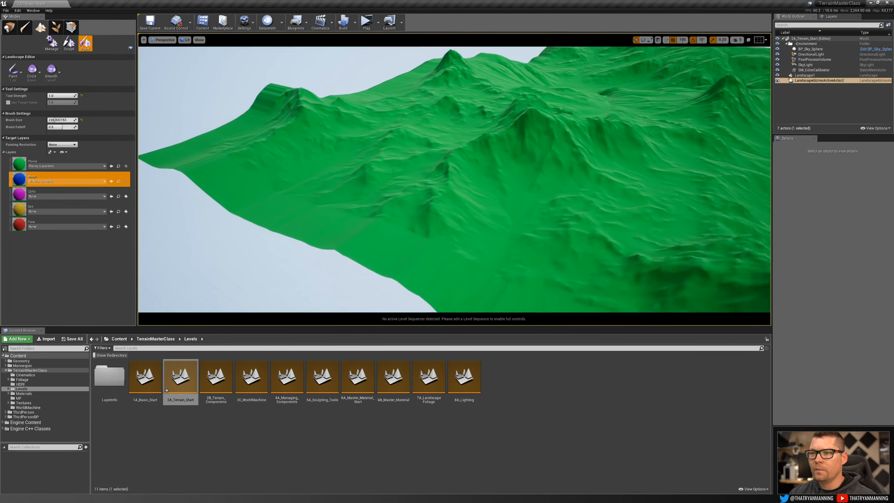
# Check the landscape's border in Unreal Editor and extend the Flow_Output.raw canvas to 2143 x 2143 pixels in Photoshop.
pyautogui.moveTo(248, 157); pyautogui.dragTo(269, 158, button='right')
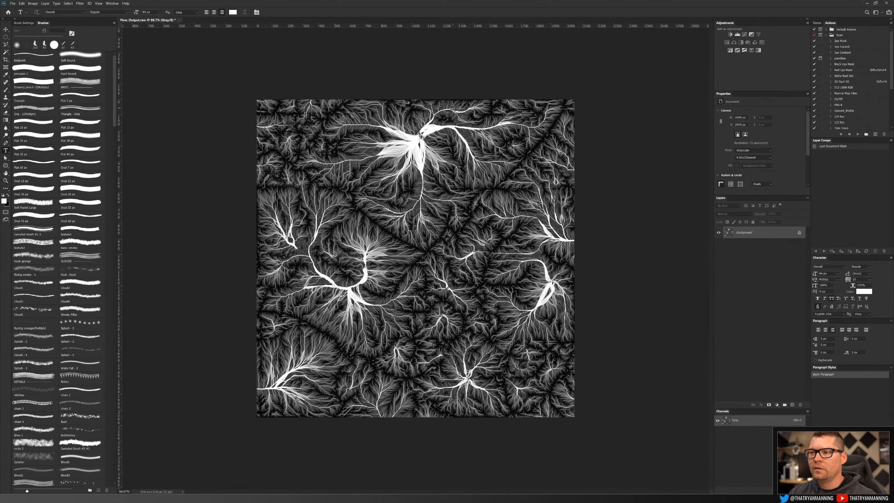
pyautogui.click(35, 4)
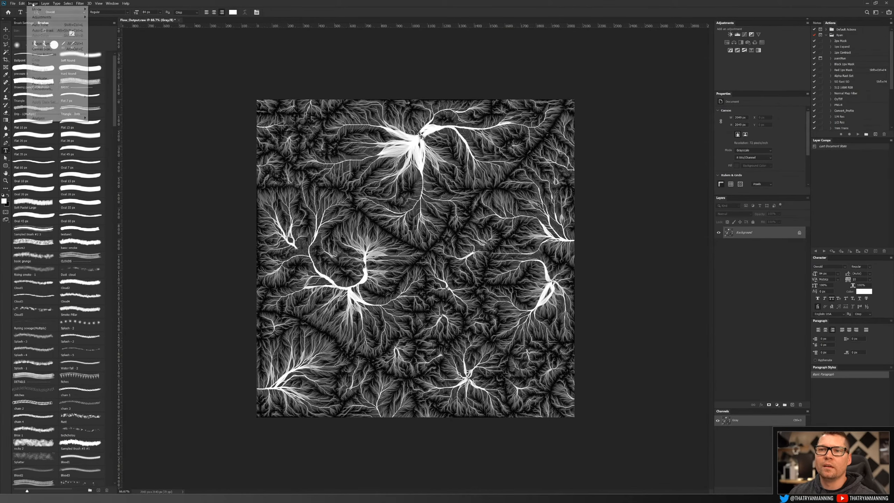
pyautogui.click(42, 49)
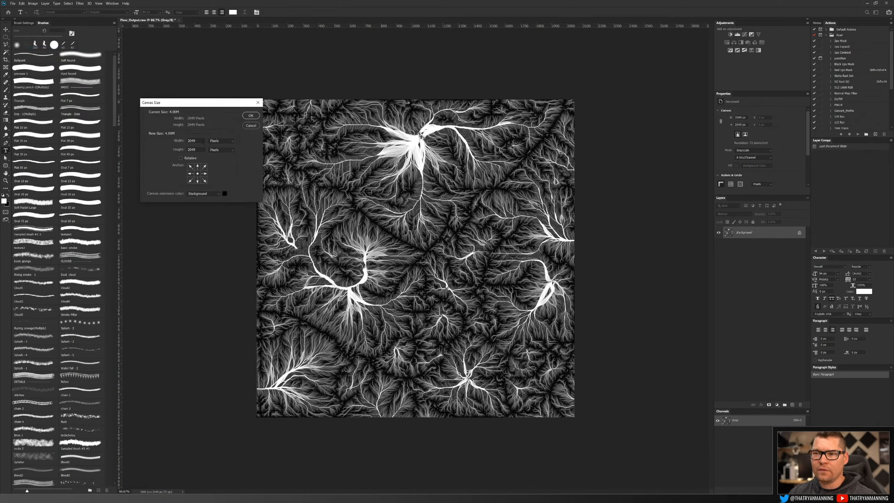
pyautogui.doubleClick(204, 140)
pyautogui.write('2143')
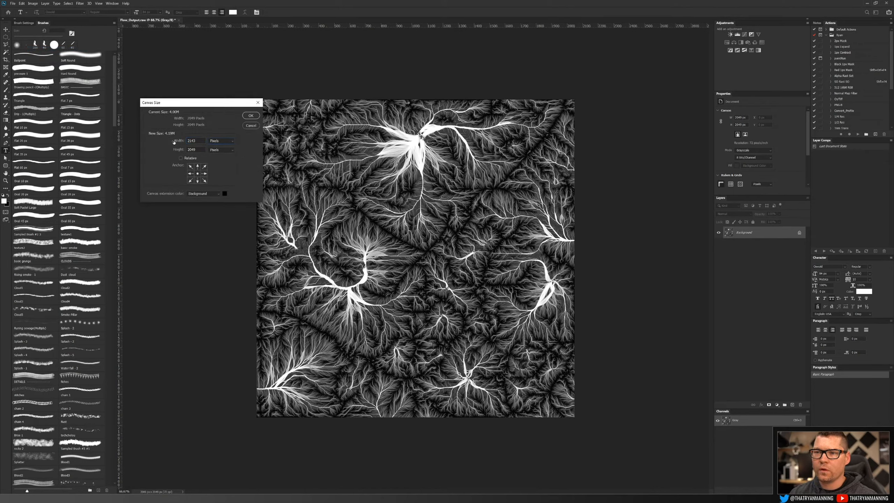
pyautogui.press('Tab')
pyautogui.write('2143')
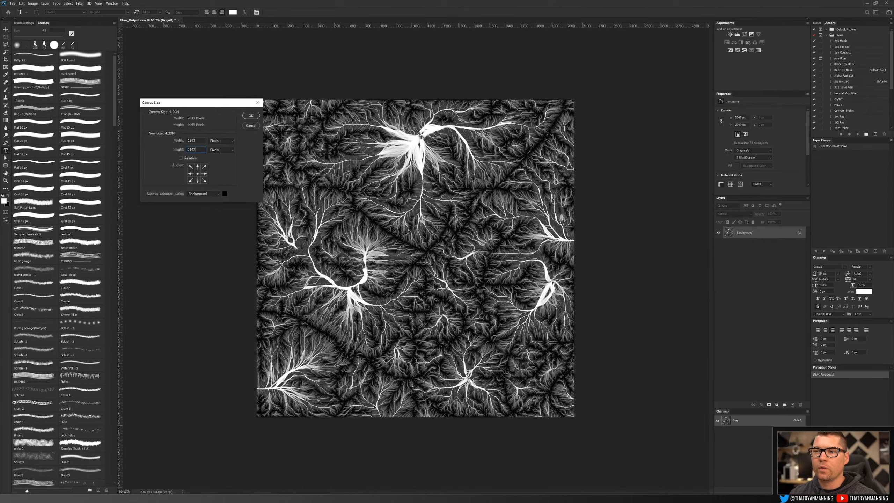
pyautogui.press('Return')
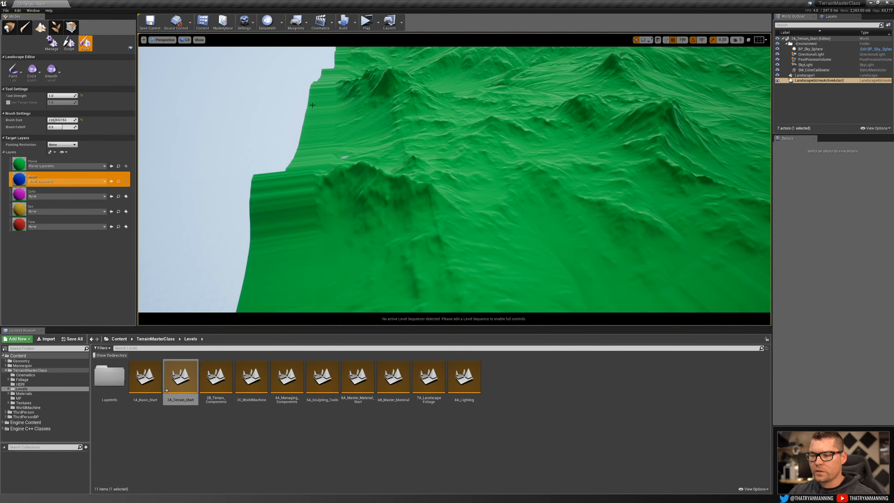
# Import Flow_Output-2143x2143.raw from the 2160x2160 folder as the Water layer's mask in Unreal Editor and inspect the rivers.
pyautogui.moveTo(509, 172); pyautogui.dragTo(417, 190, button='right')
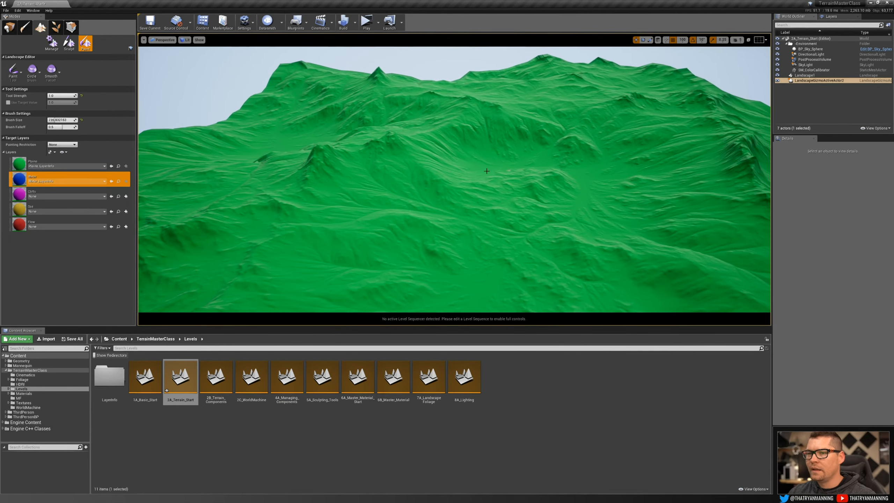
pyautogui.rightClick(48, 184)
pyautogui.click(67, 191)
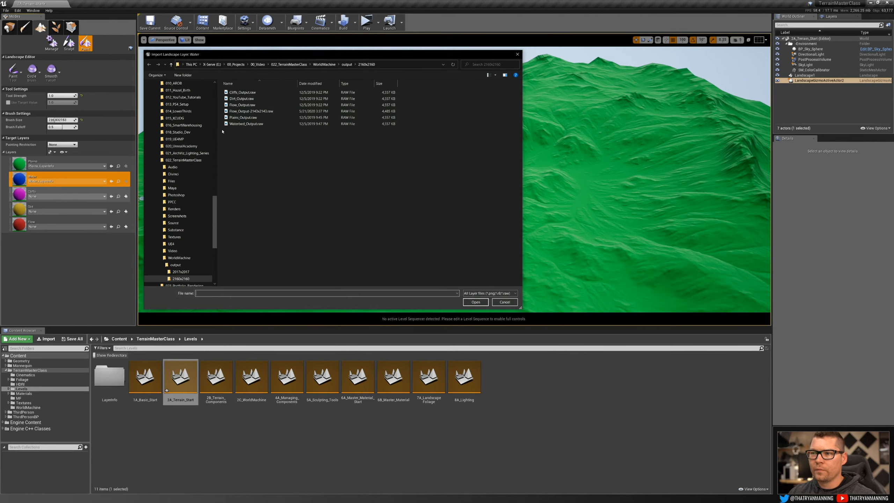
pyautogui.click(265, 111)
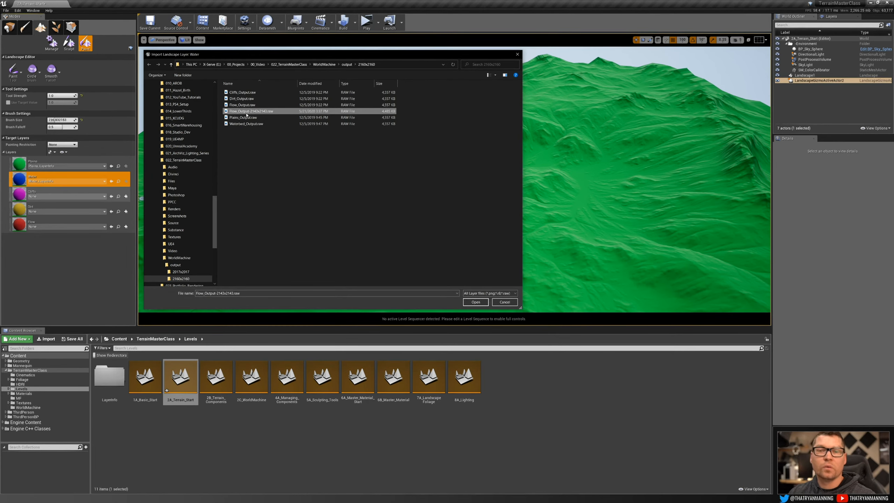
pyautogui.doubleClick(247, 112)
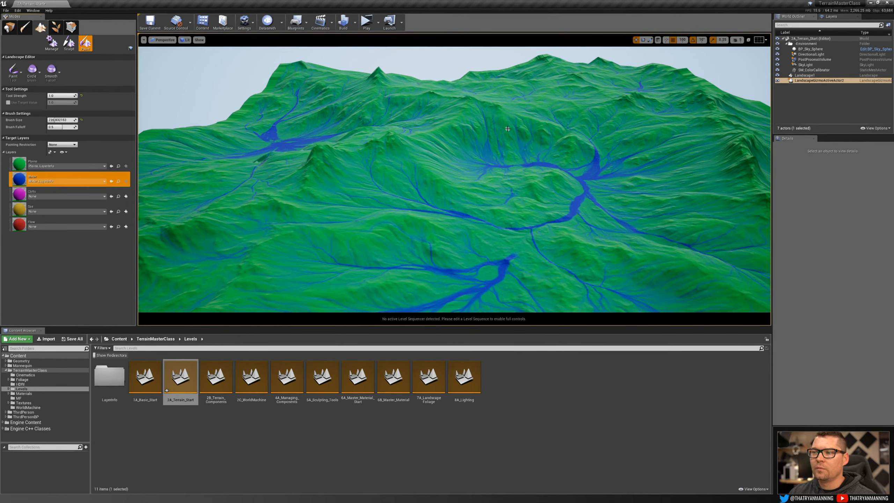
pyautogui.moveTo(479, 152); pyautogui.dragTo(391, 169, button='right')
pyautogui.moveTo(244, 277); pyautogui.dragTo(284, 283, button='right')
pyautogui.moveTo(472, 243); pyautogui.dragTo(479, 241, button='right')
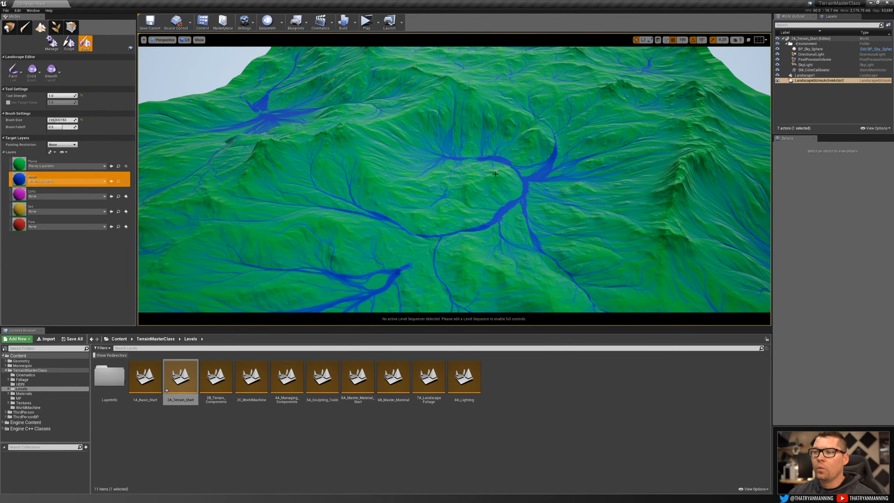
pyautogui.scroll(-5, 488, 162)
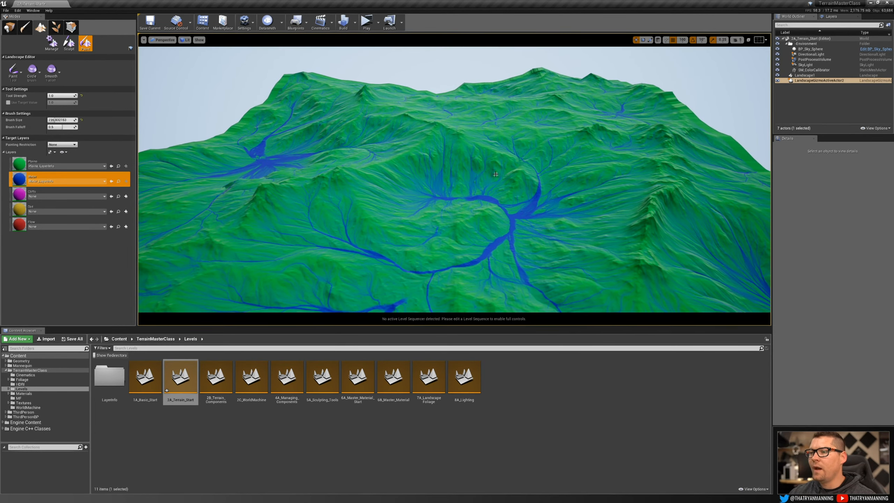